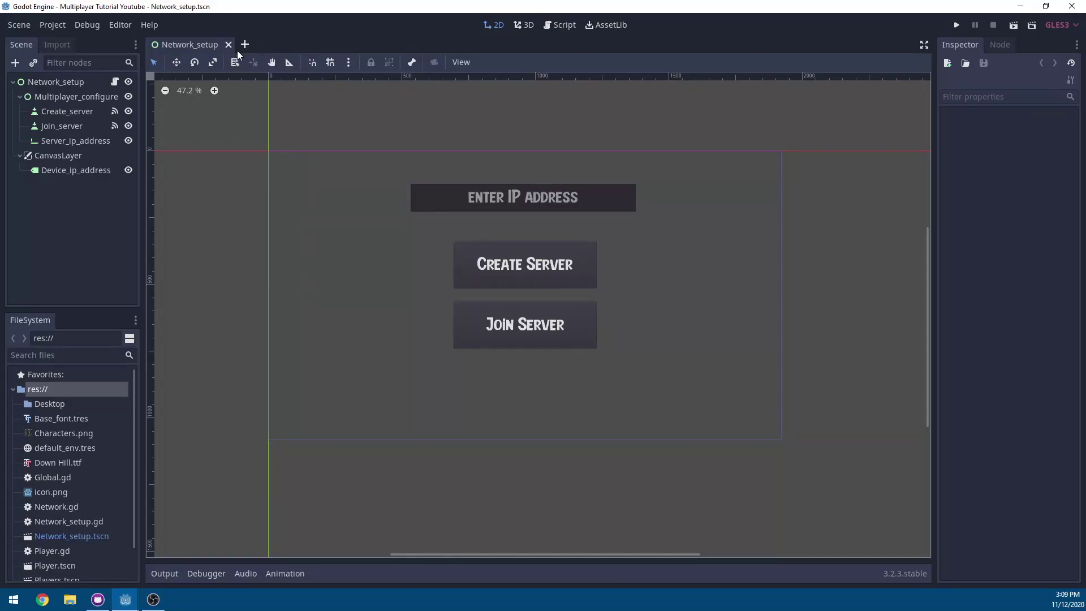
Step: Create a new scene with a User Interface (Control) root named Server_browser
click(245, 44)
click(101, 130)
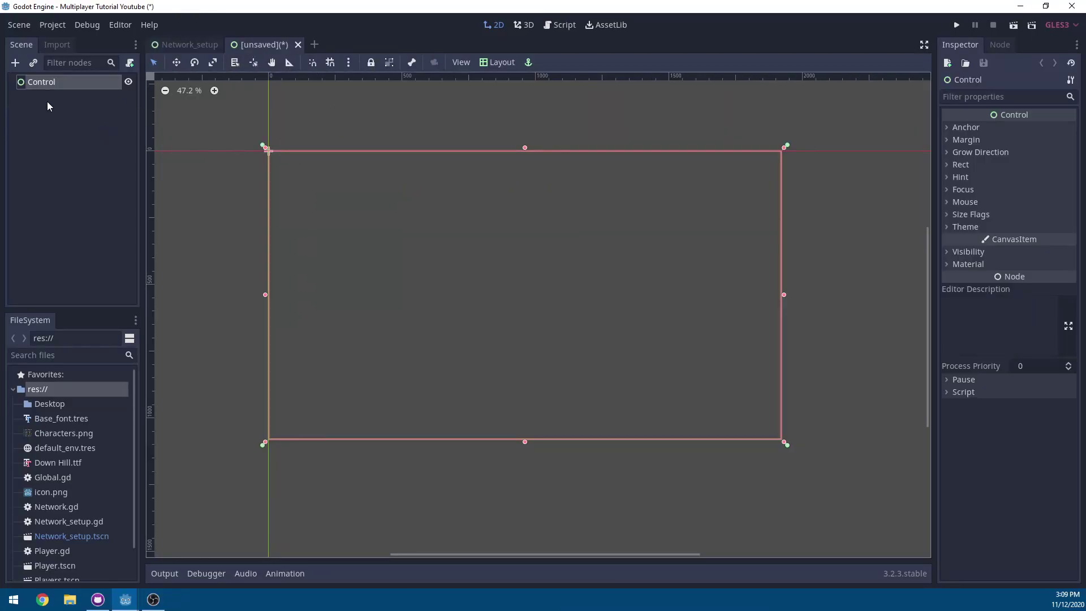
double_click(52, 83)
text(Server_browser)
key(Return)
Step: Add a Panel child to the root and name it Background_panel
right_click(84, 85)
click(126, 92)
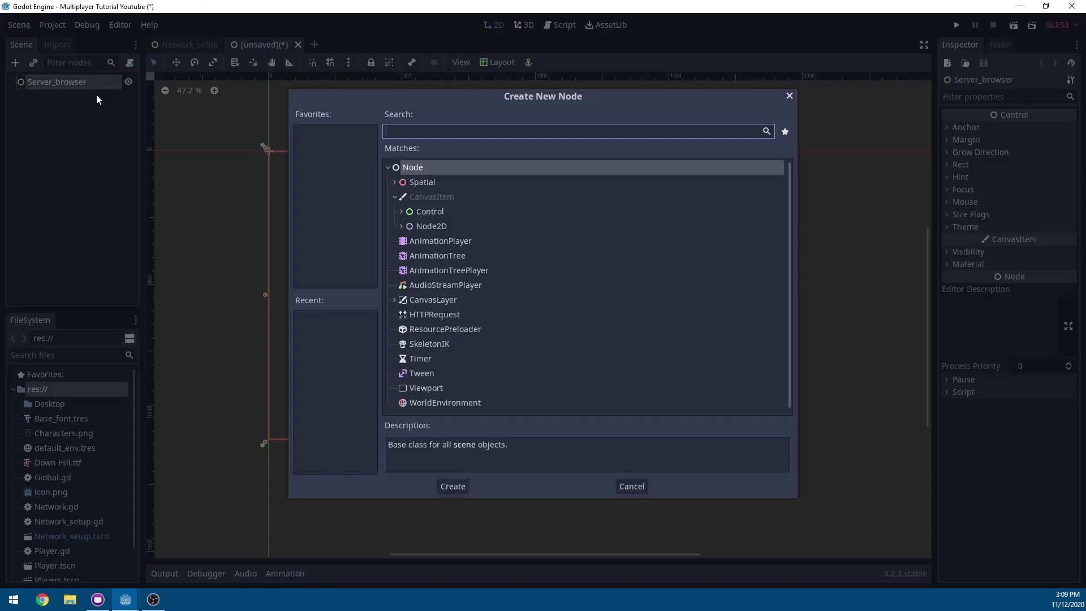
text(panel)
key(Return)
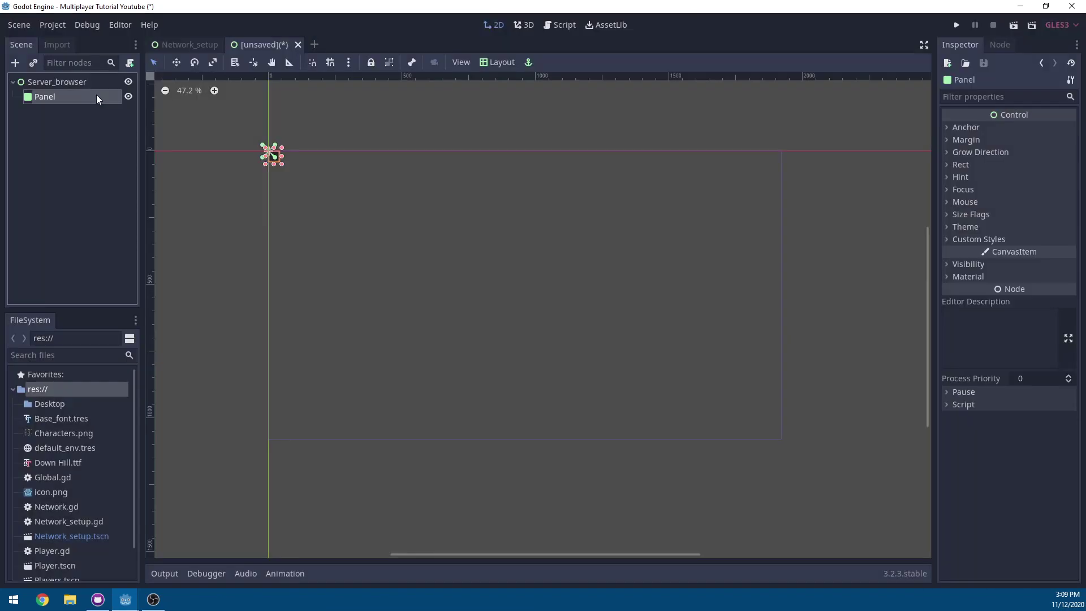
double_click(96, 96)
text(Background_panel)
key(Return)
Step: Give Background_panel the Full Rect layout and place it at position 96, 162
click(496, 63)
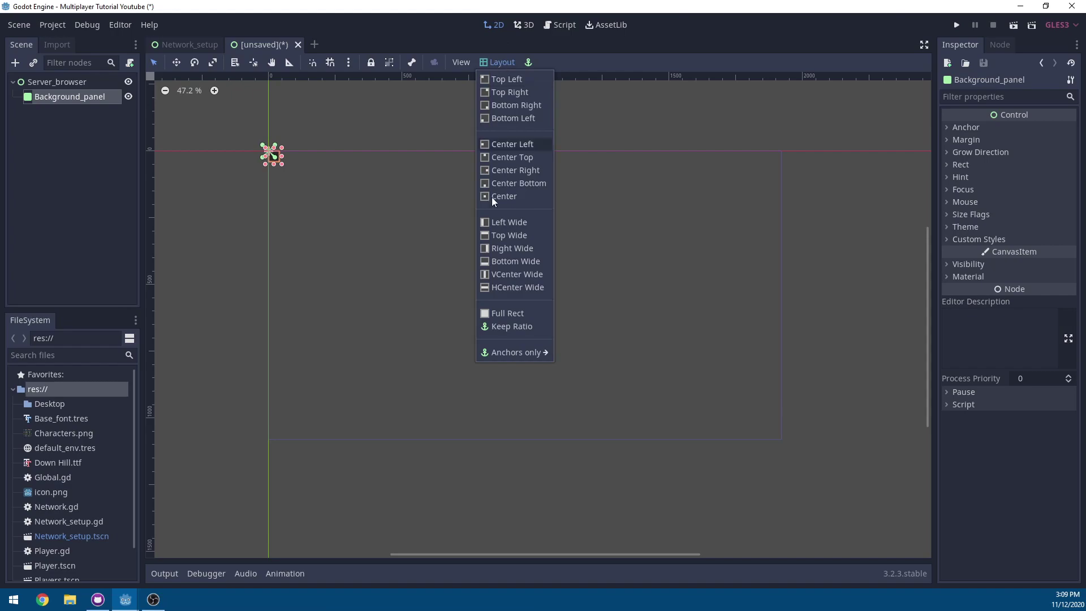
click(488, 314)
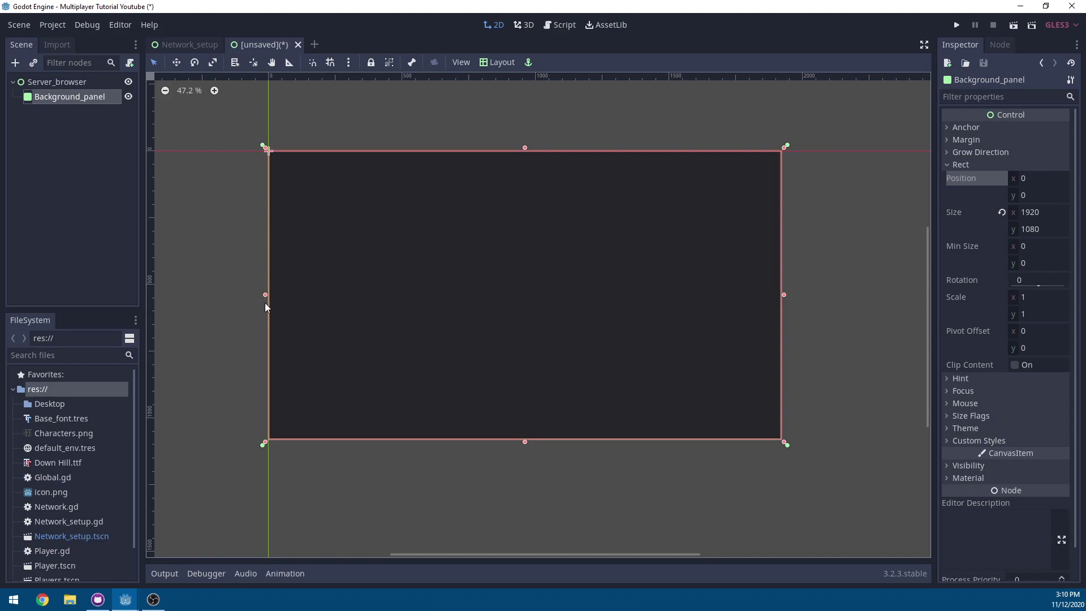
mouse_move(266, 295)
mouse_down()
mouse_move(317, 311)
mouse_move(265, 303)
mouse_up()
click(1041, 178)
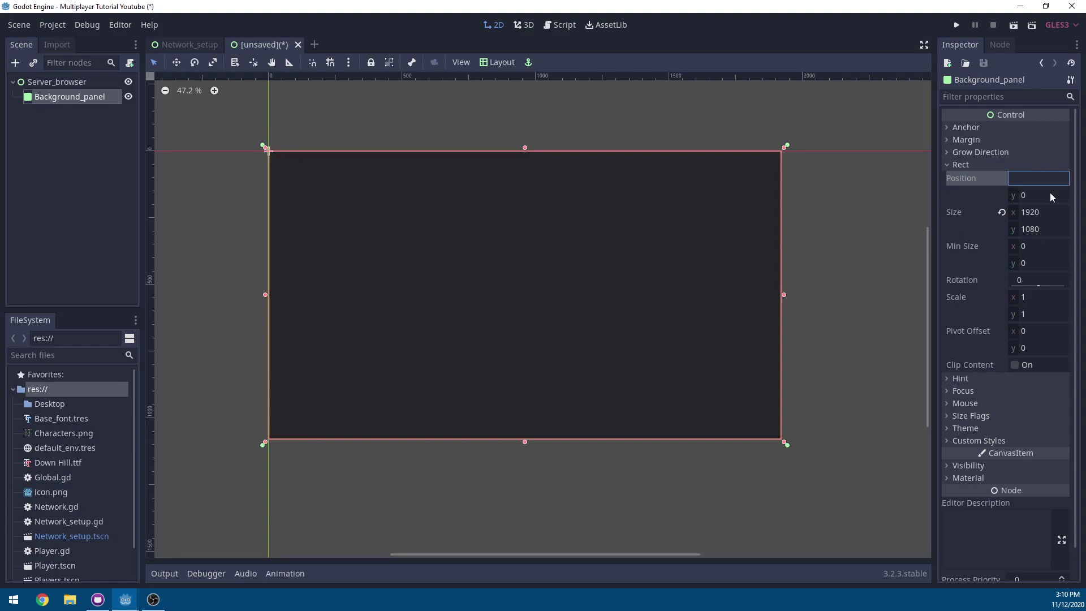
text(96)
key(Return)
click(1042, 193)
text(1)
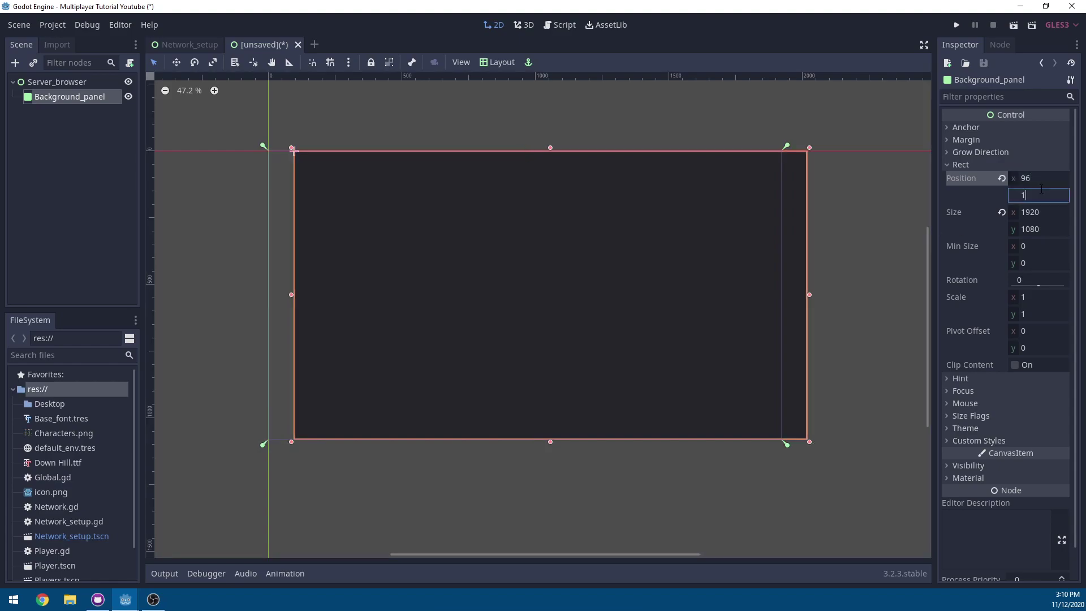
text(62)
key(Return)
Step: Resize Background_panel to 1728 × 864
click(1045, 214)
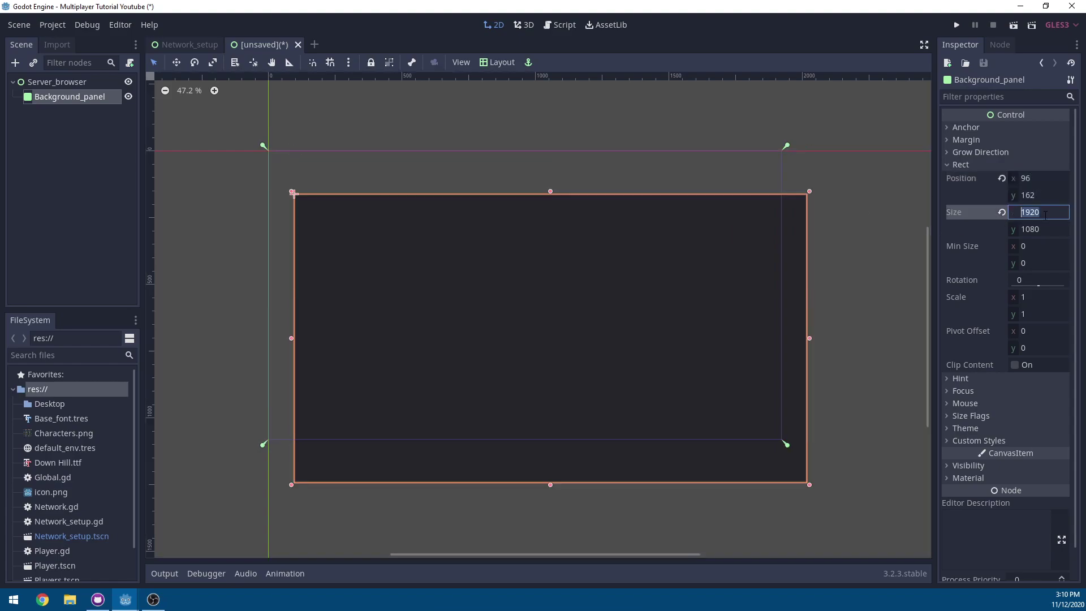
text(1728)
key(Return)
click(1044, 231)
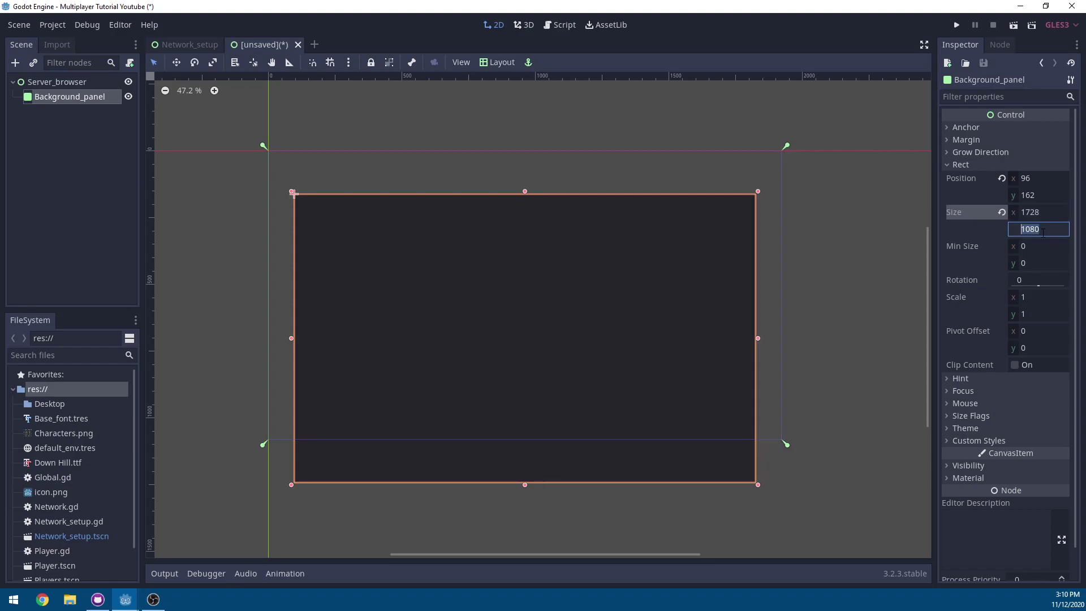
text(864)
key(Return)
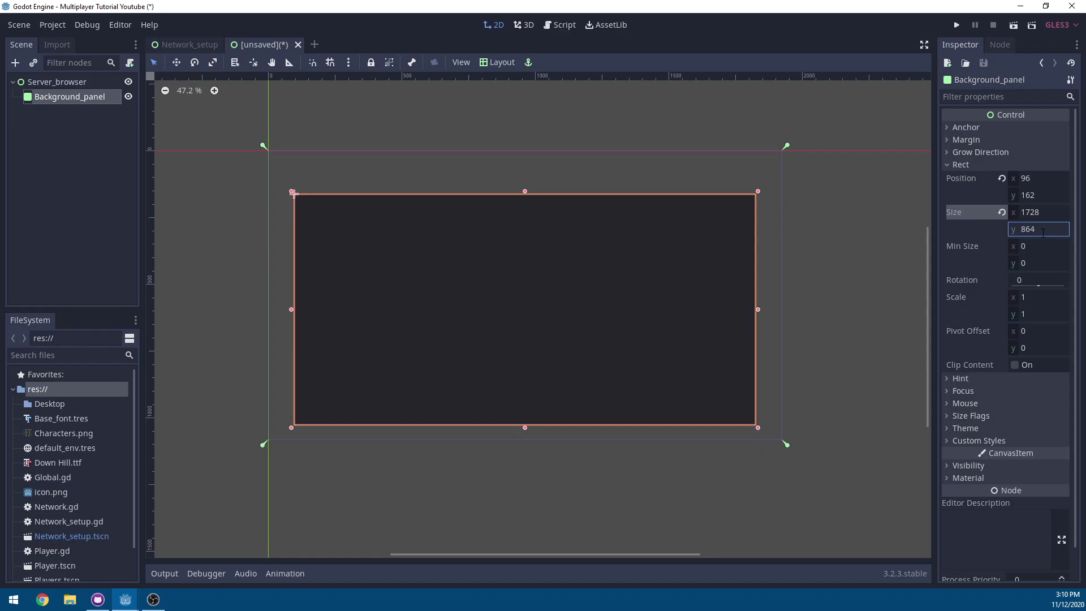
key(ctrl+a)
Step: Add a Button child under Background_panel named Manual_setup
text(butto)
key(Return)
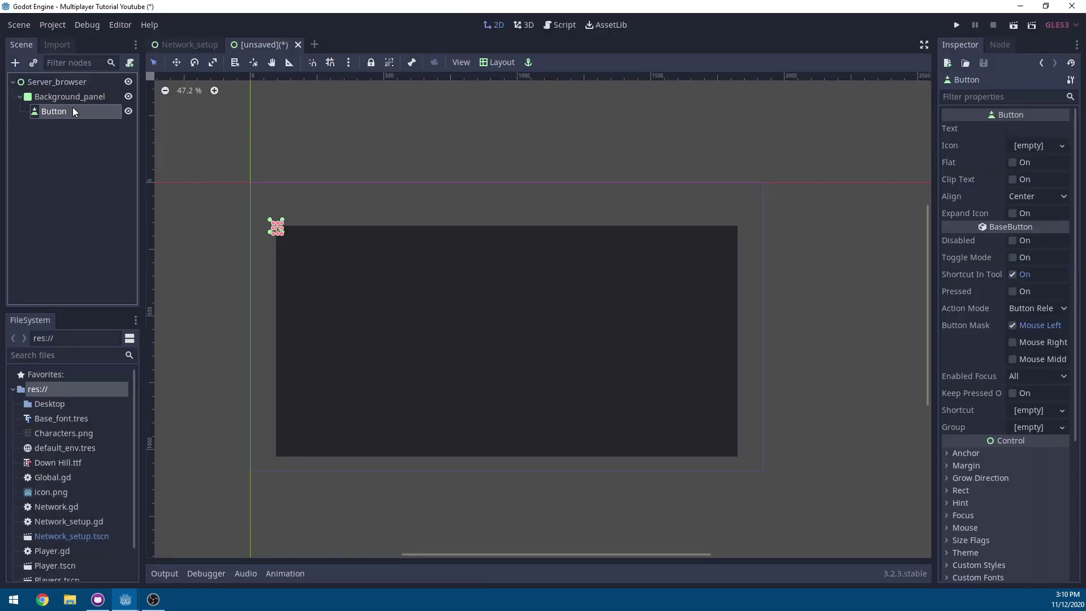
double_click(72, 109)
text(Manual_setup)
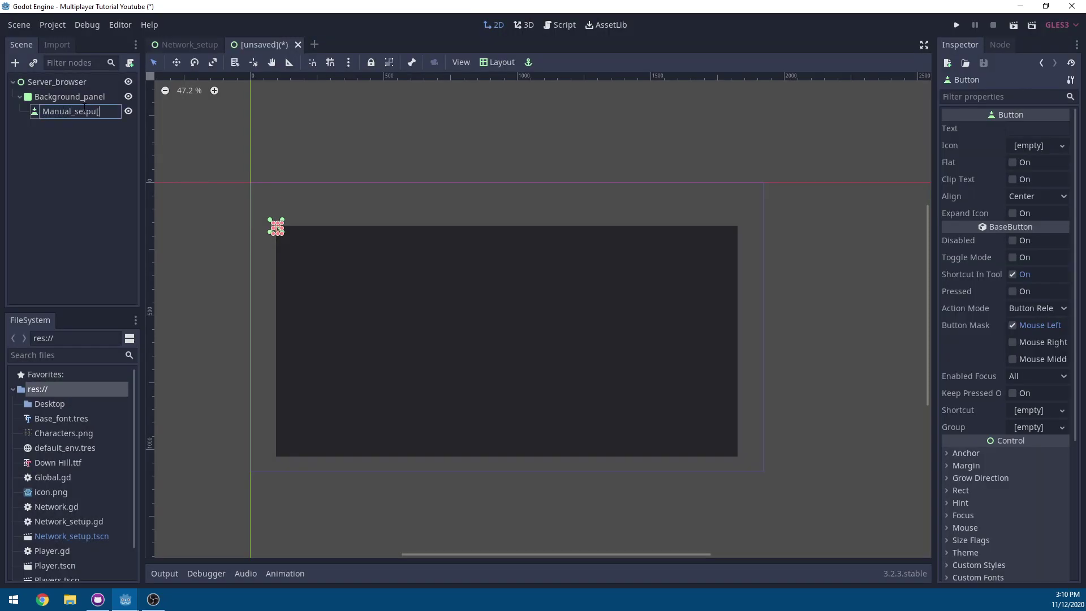
key(Return)
Step: Anchor Manual_setup bottom-right, label it 'Manual Setup' and give it the Base_font.tres font
click(486, 62)
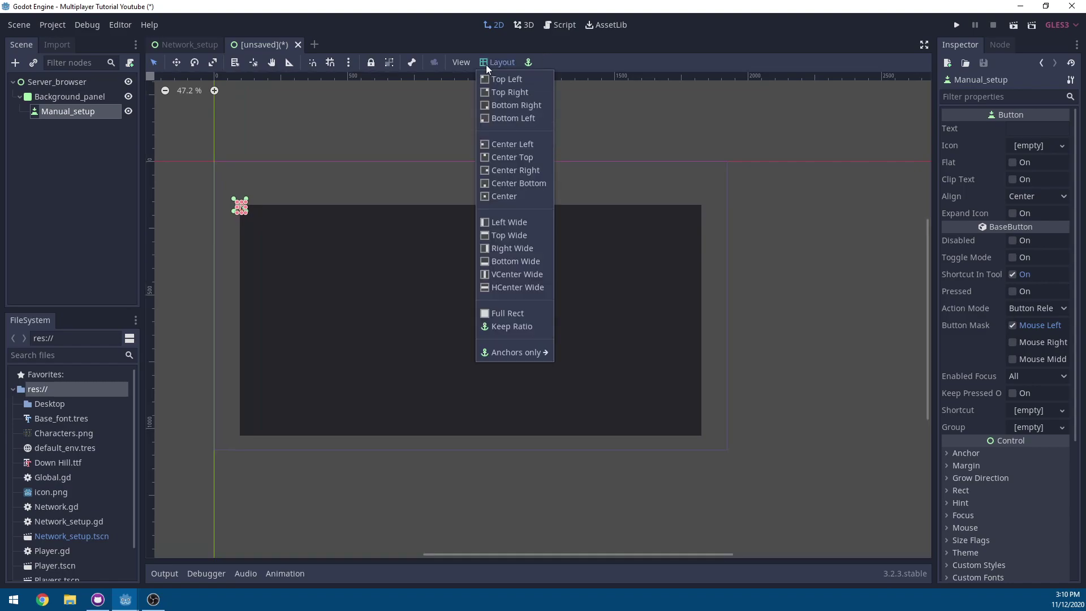
click(509, 106)
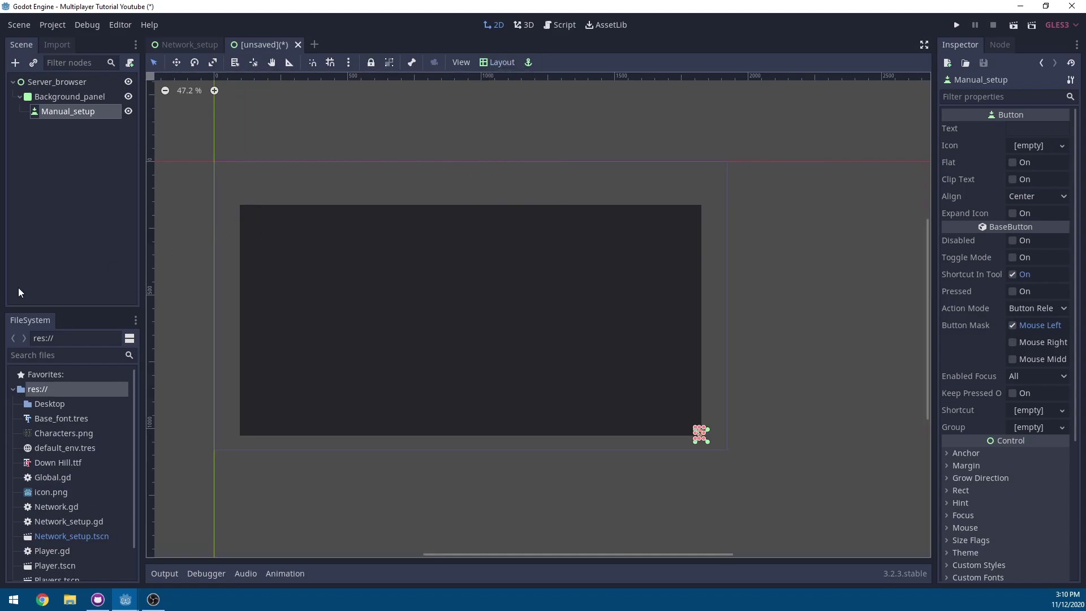
click(1052, 129)
text(Manual Setup)
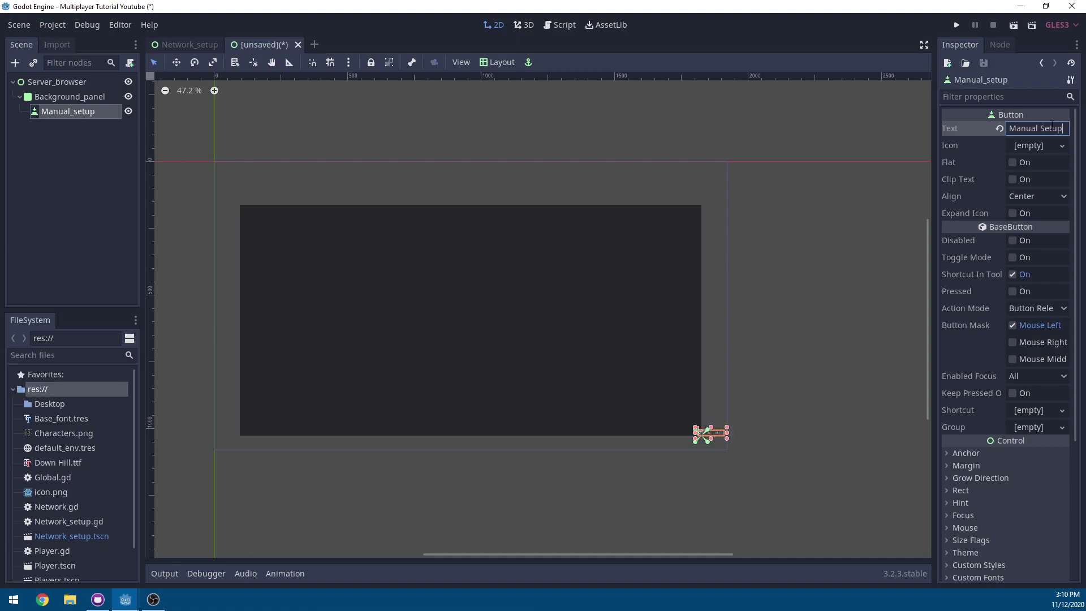
scroll(947, 396, down, 5)
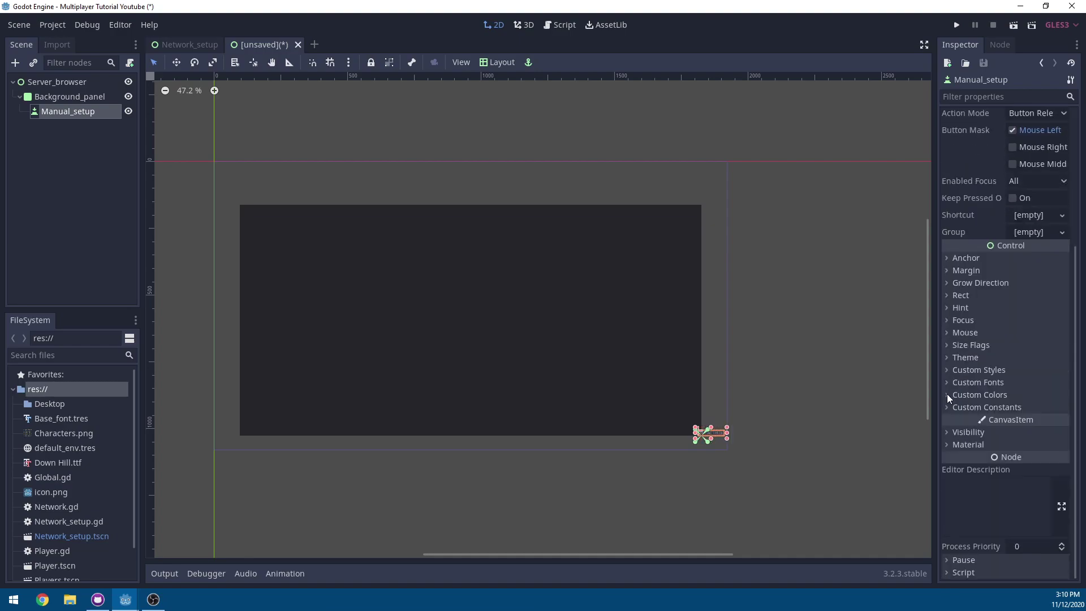
click(993, 386)
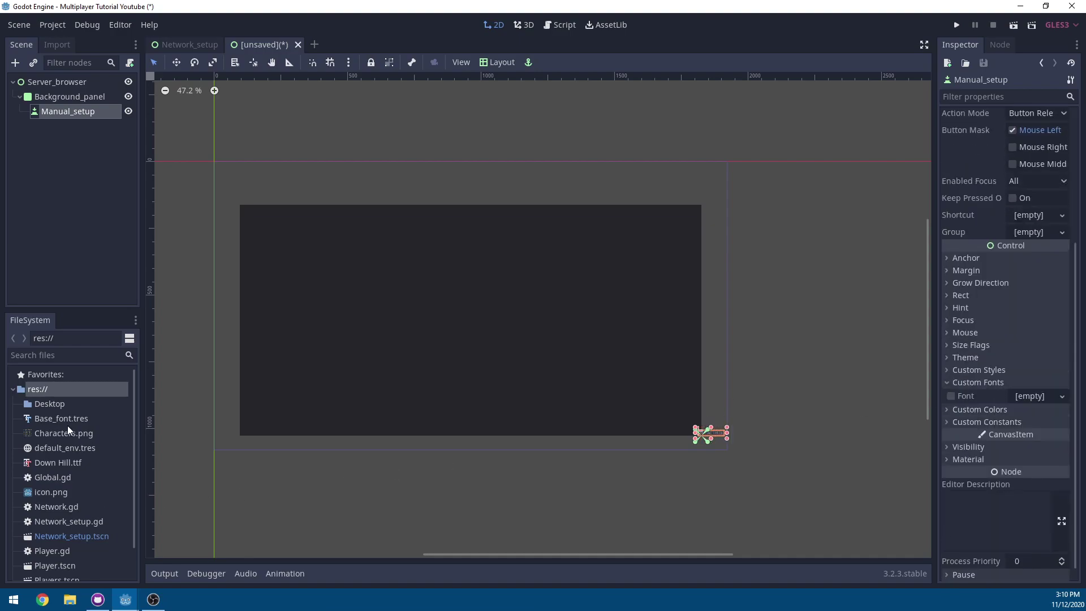
drag(67, 420, 1025, 396)
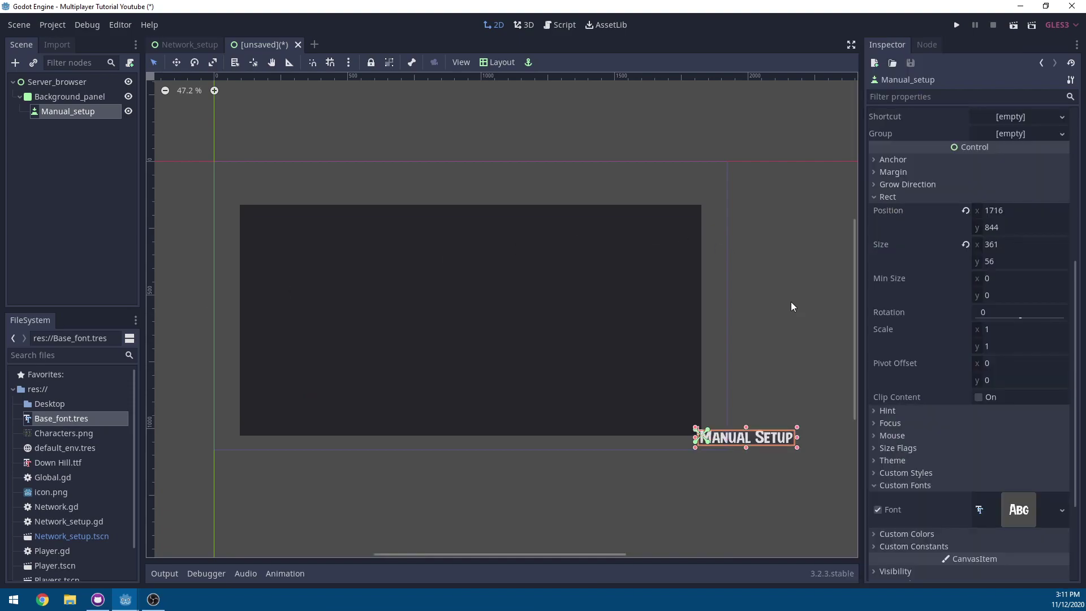
Step: Place the Manual_setup button at position 1255, 689
click(1044, 212)
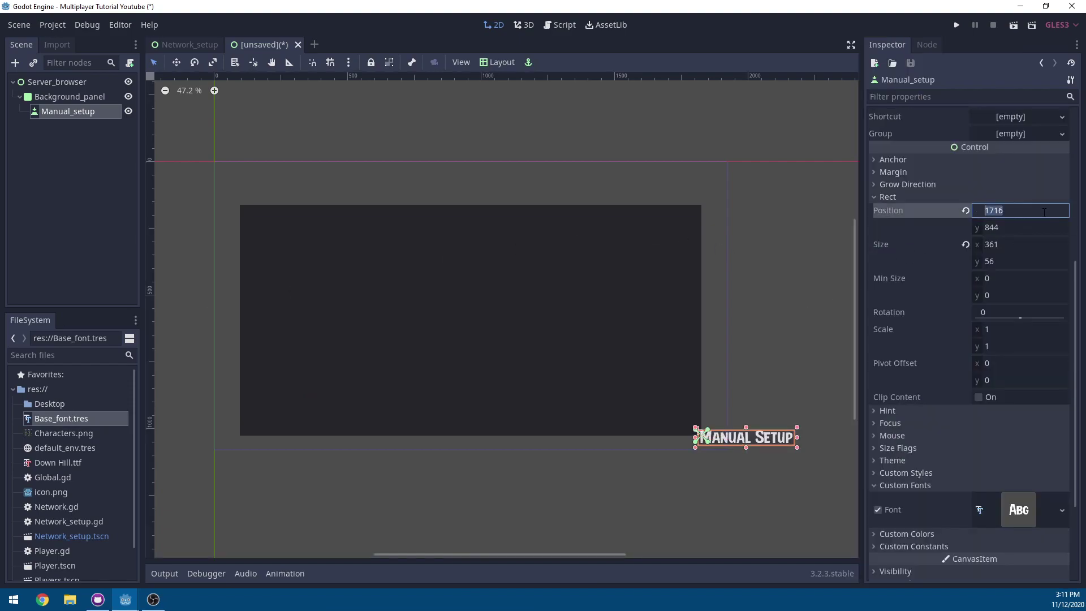
text(1255)
key(Return)
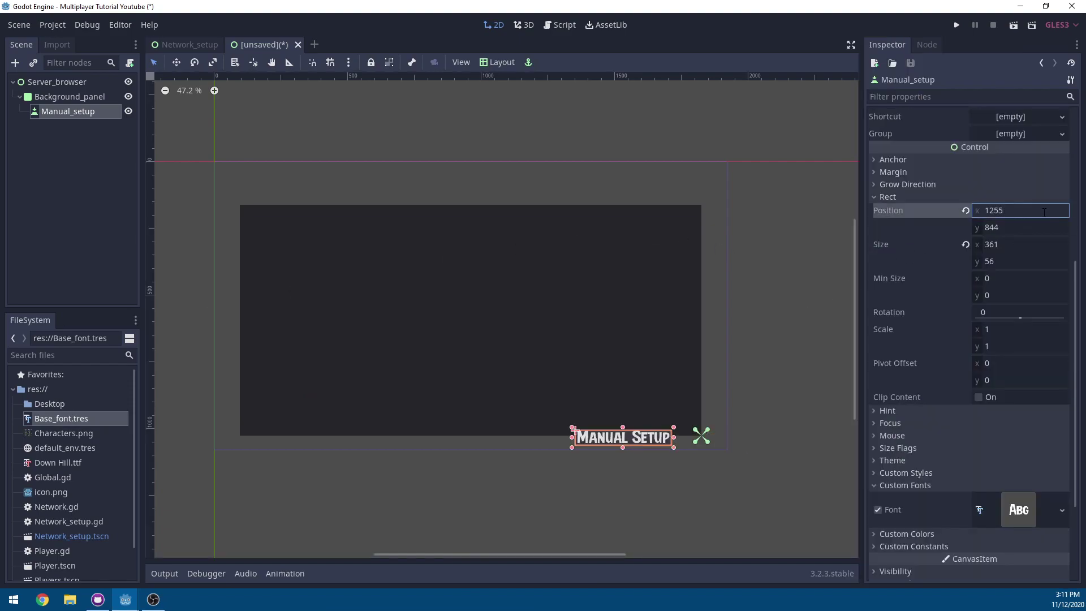
click(1030, 229)
text(6)
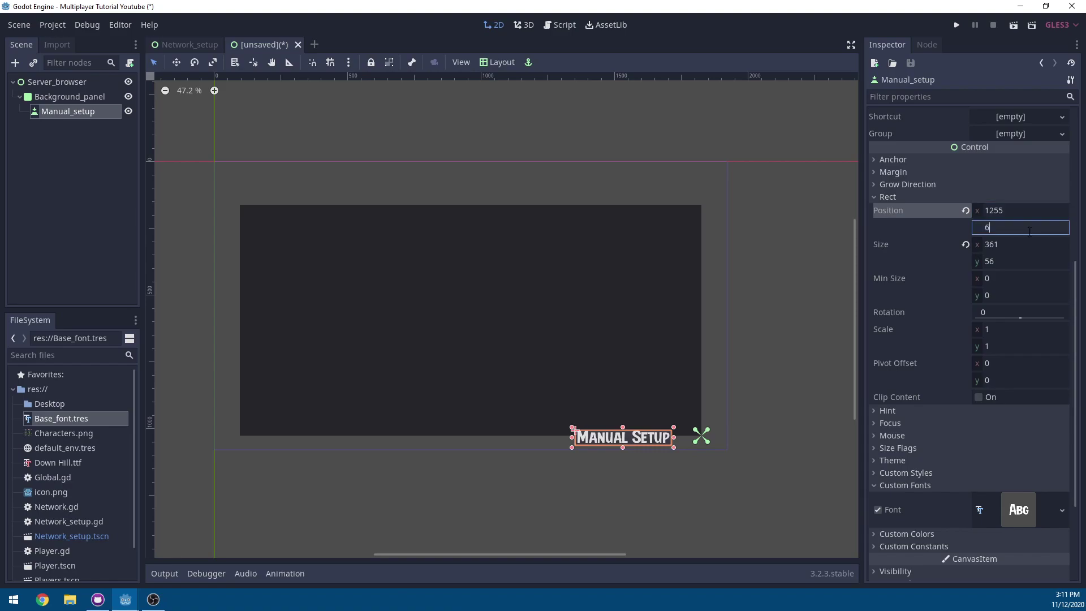
text(89)
key(Return)
Step: Resize the Manual_setup button to 443 × 145
click(1003, 245)
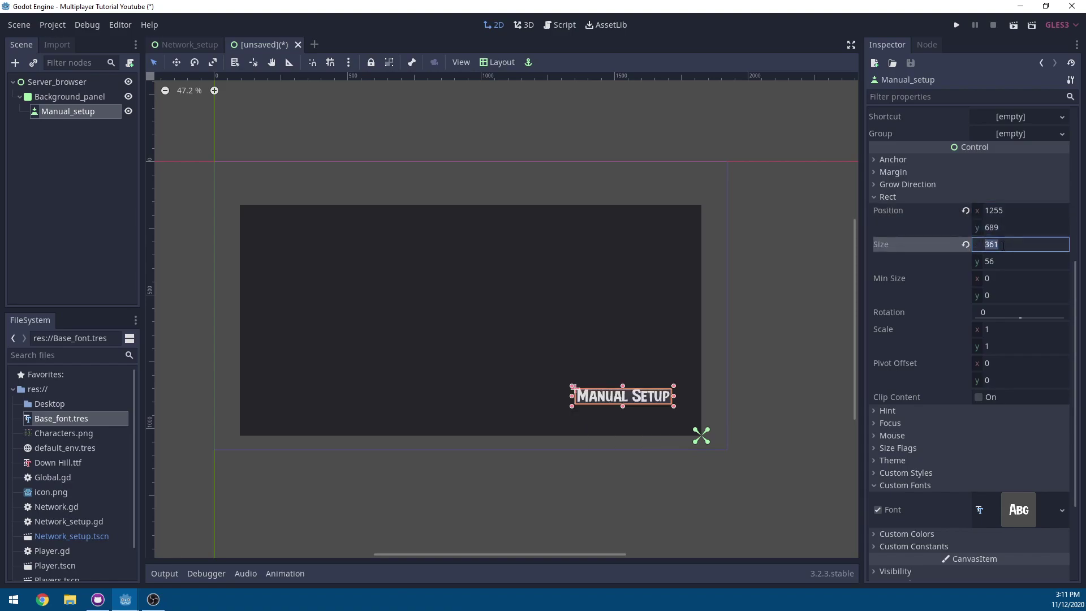
text(443)
key(Return)
click(989, 261)
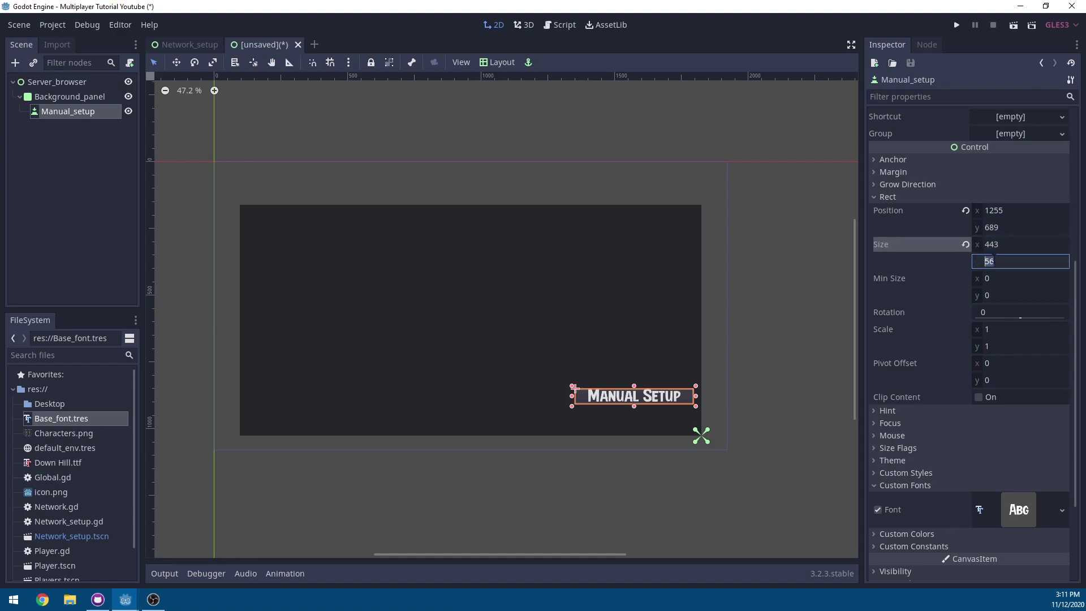
text(145)
key(Return)
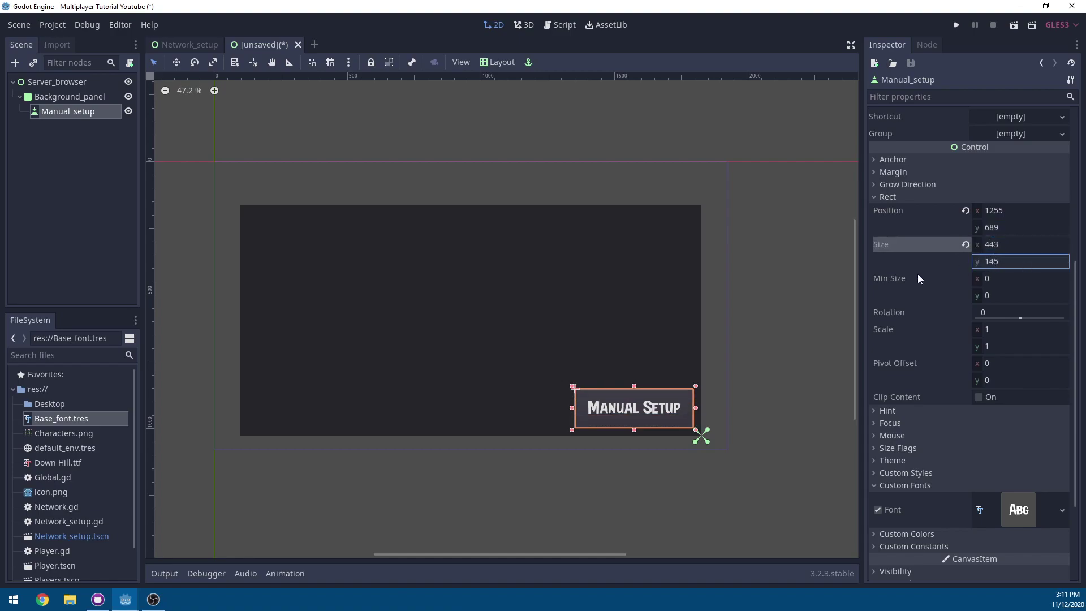
click(76, 100)
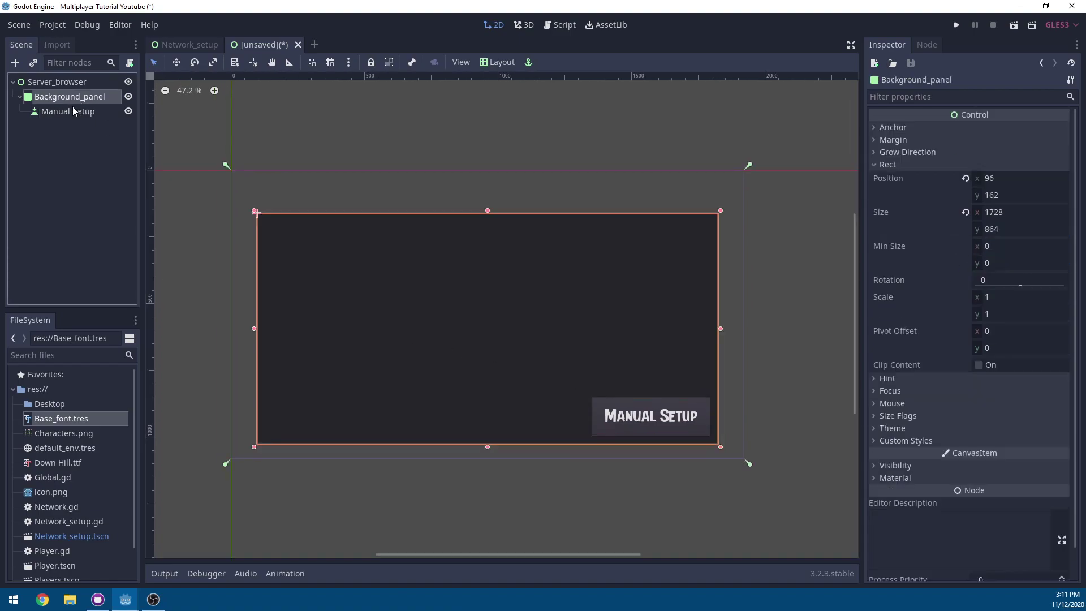
Step: Duplicate Manual_setup into a Go_back button with the text 'Go back'
click(70, 108)
key(ctrl+d)
double_click(109, 127)
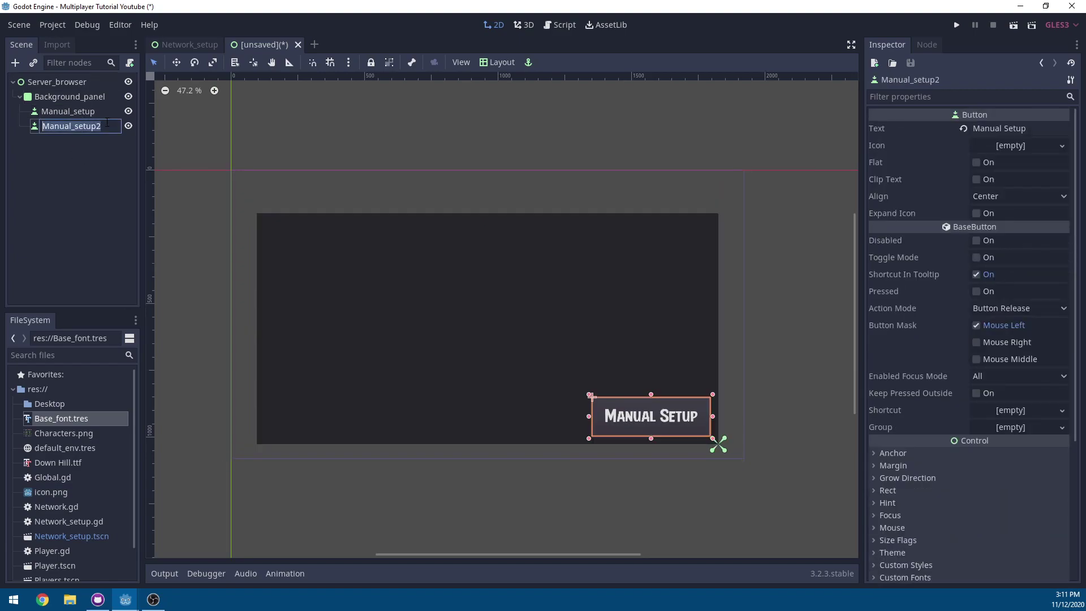
text(Go-)
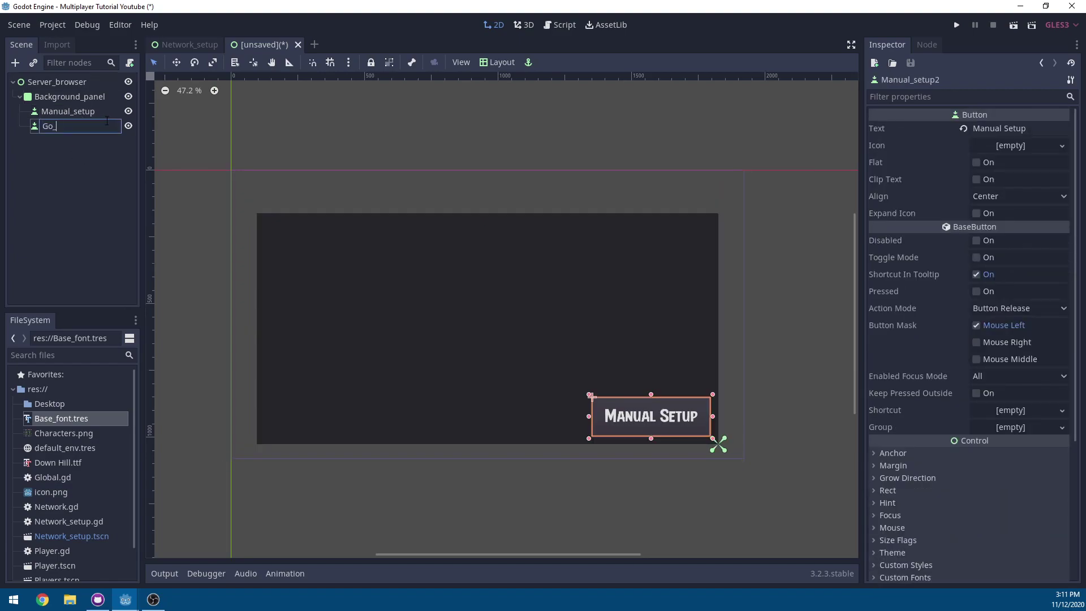
text(back)
key(Return)
double_click(1043, 125)
text(Go)
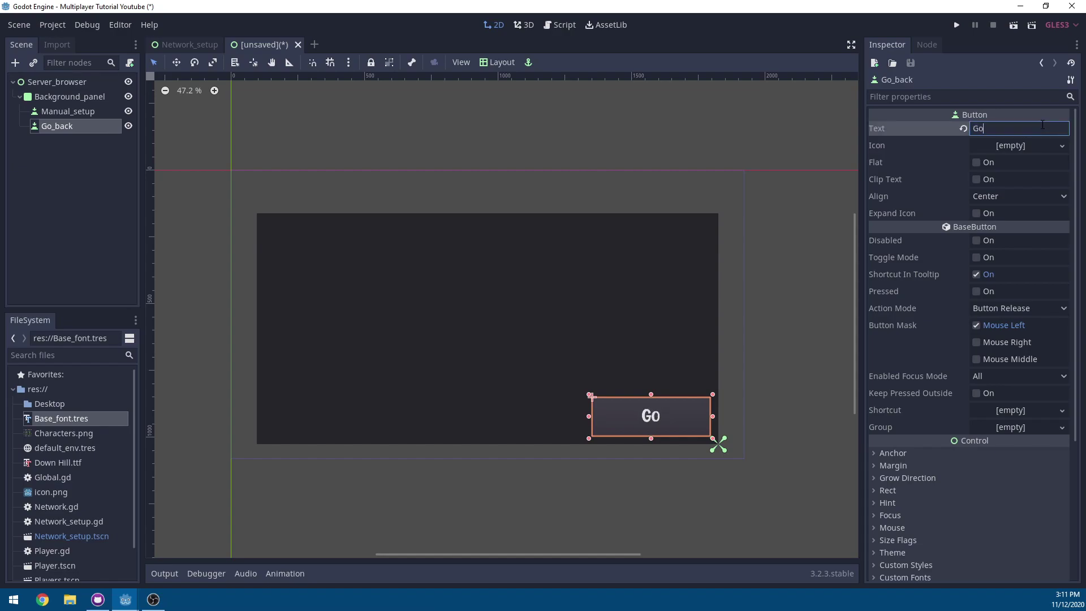
text( back)
Step: Anchor Go_back bottom-left at position 30, 694
scroll(1016, 335, down, 3)
click(1007, 314)
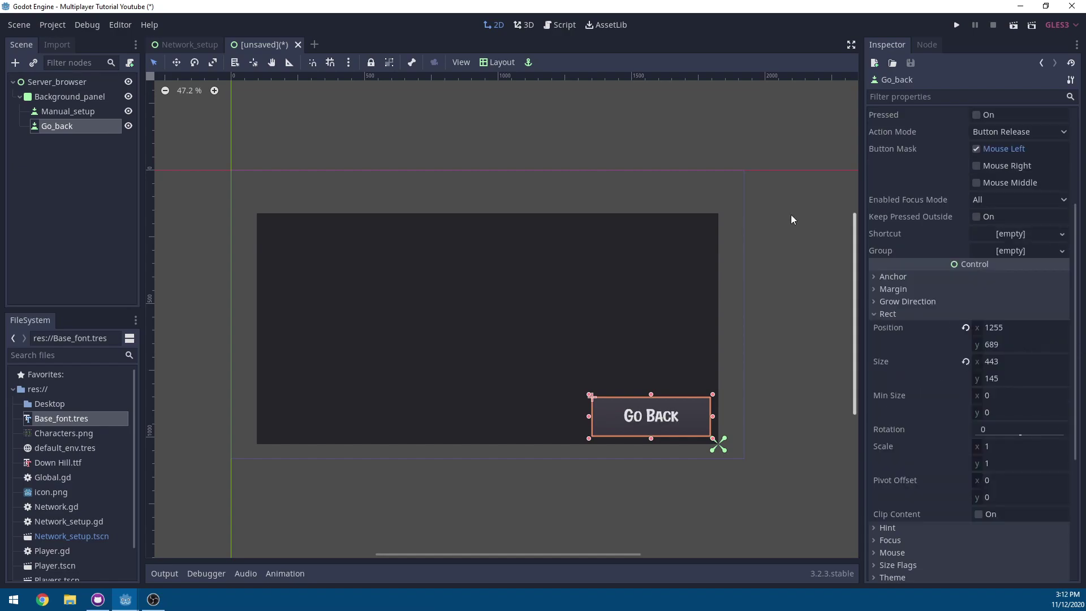
click(487, 63)
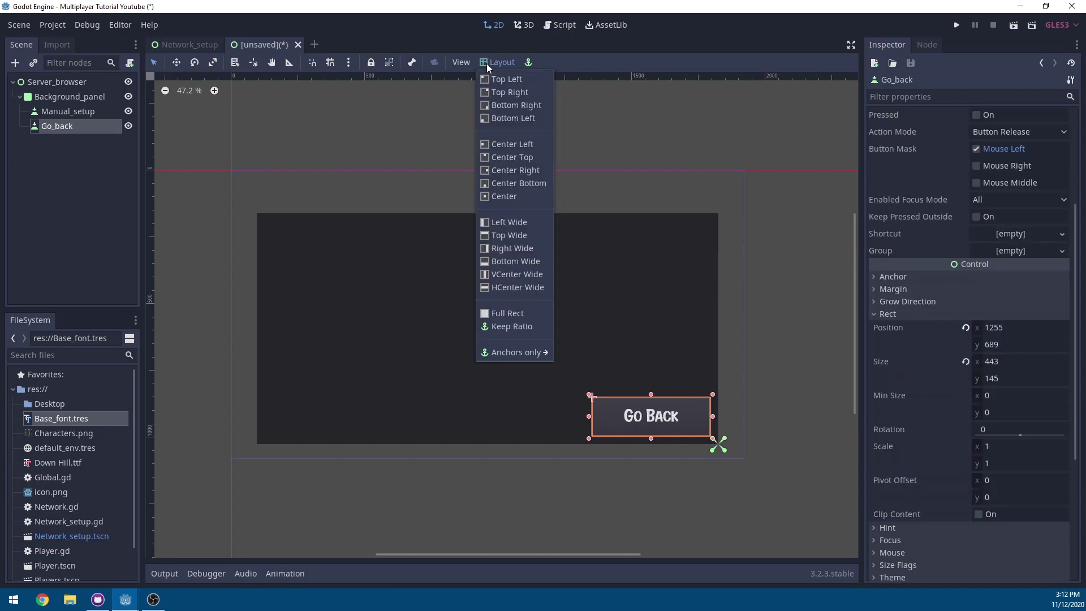
click(490, 120)
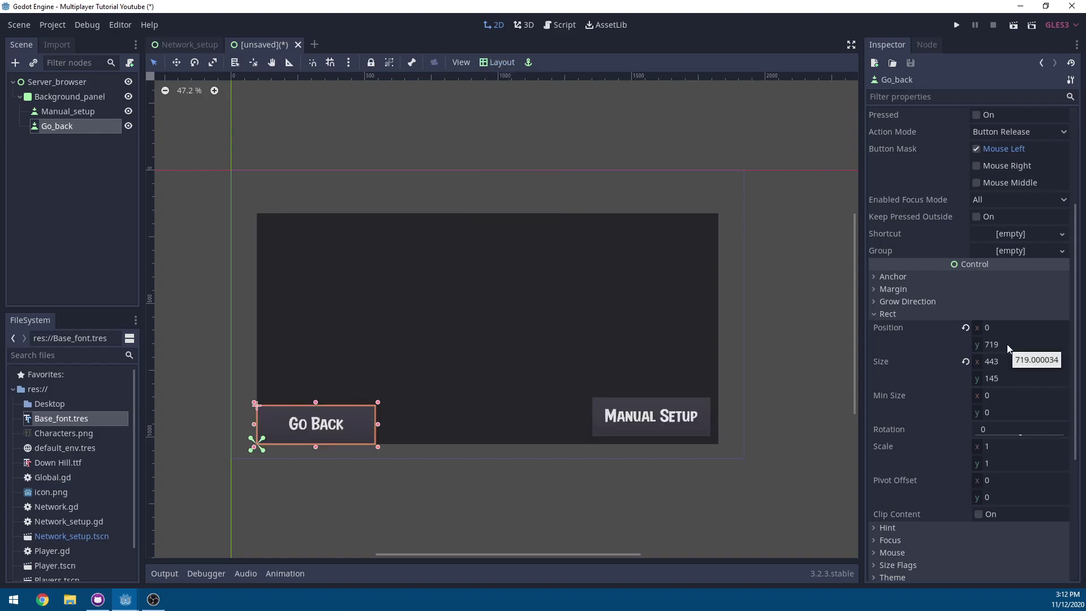
click(1003, 328)
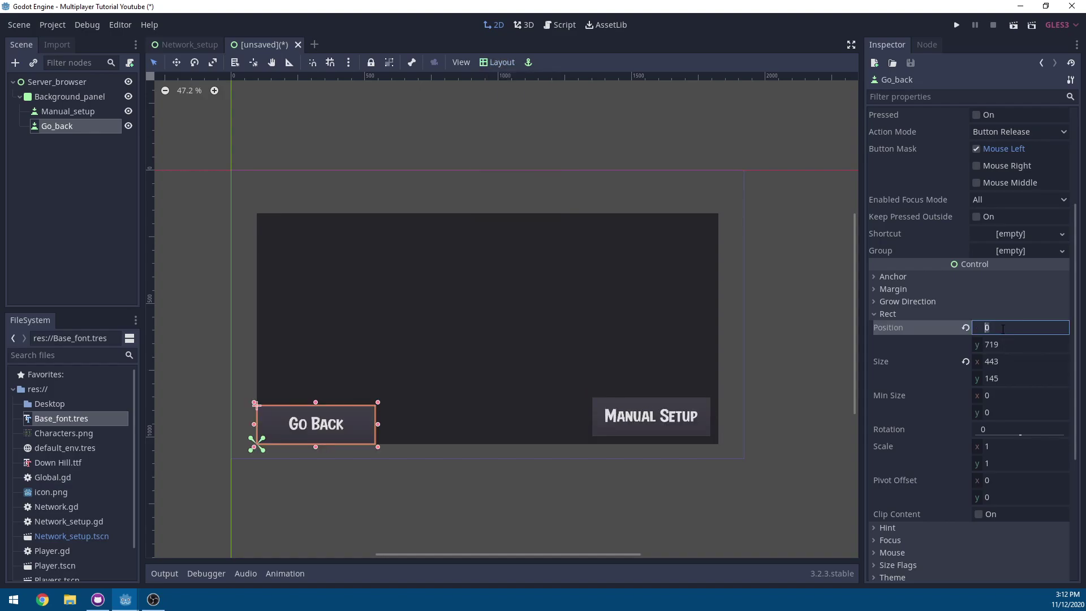
text(30)
key(Return)
click(991, 345)
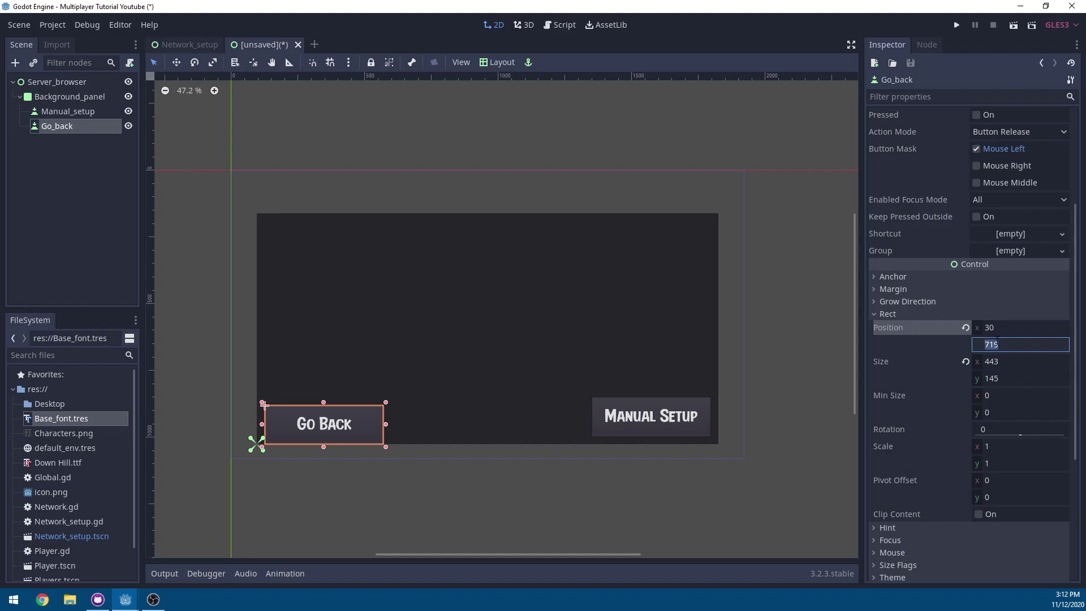
text(694)
key(Return)
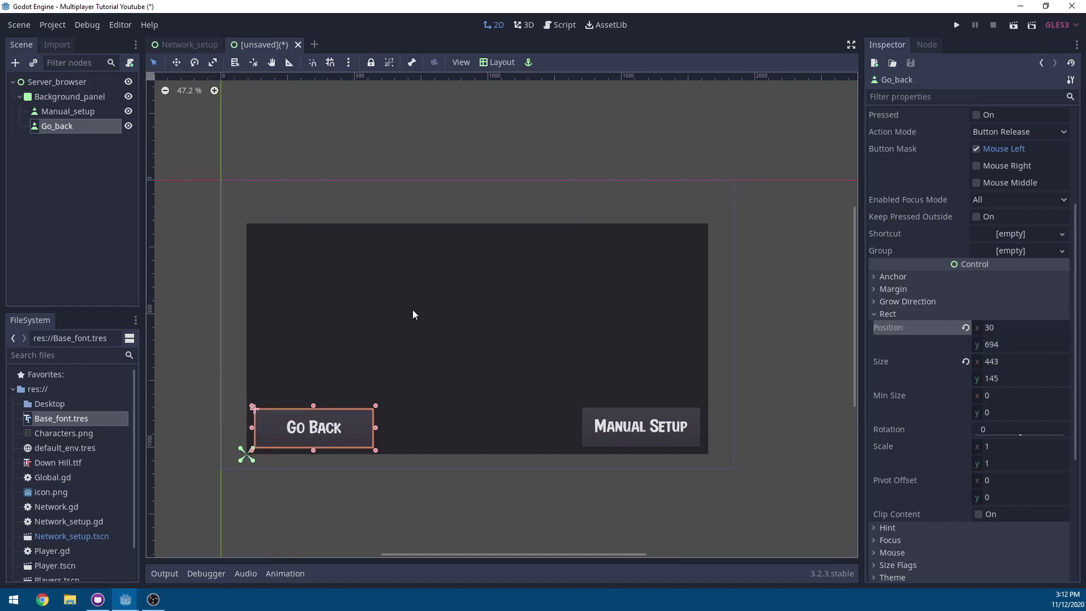
click(63, 100)
key(ctrl+a)
Step: Add a LineEdit named Server_ip_text_edit under Background_panel with the Center layout
text(line)
key(Return)
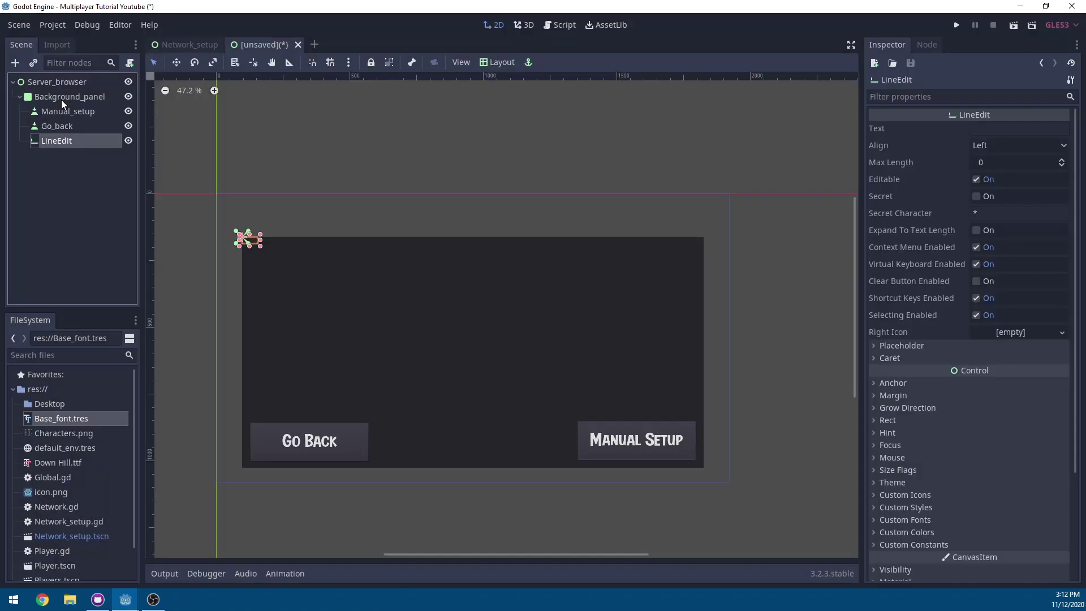
double_click(79, 138)
text(Server)
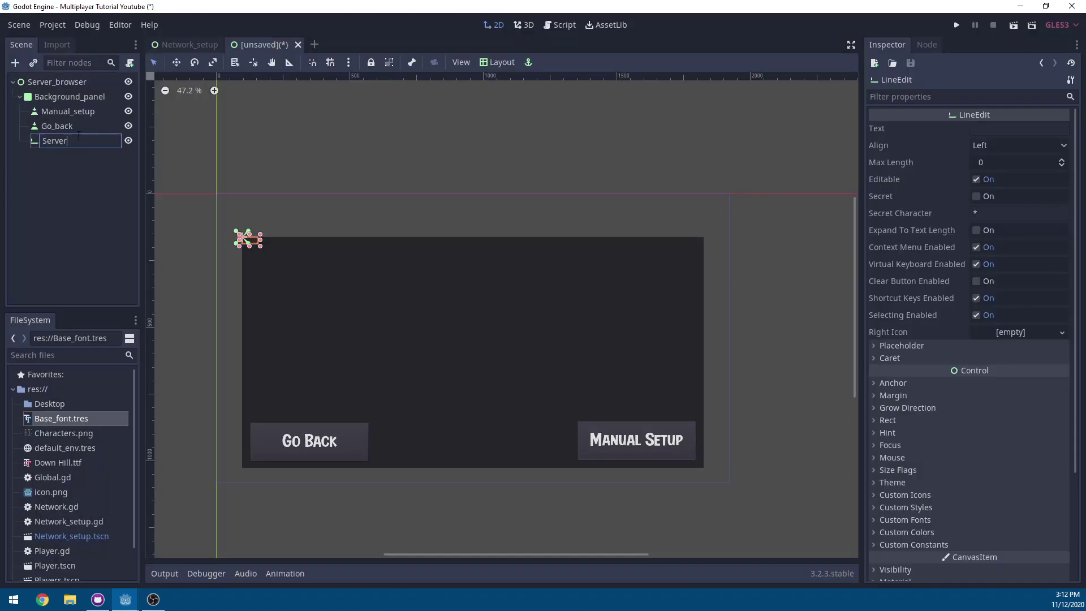
text(_ip_text_edit)
key(Return)
click(498, 62)
click(513, 199)
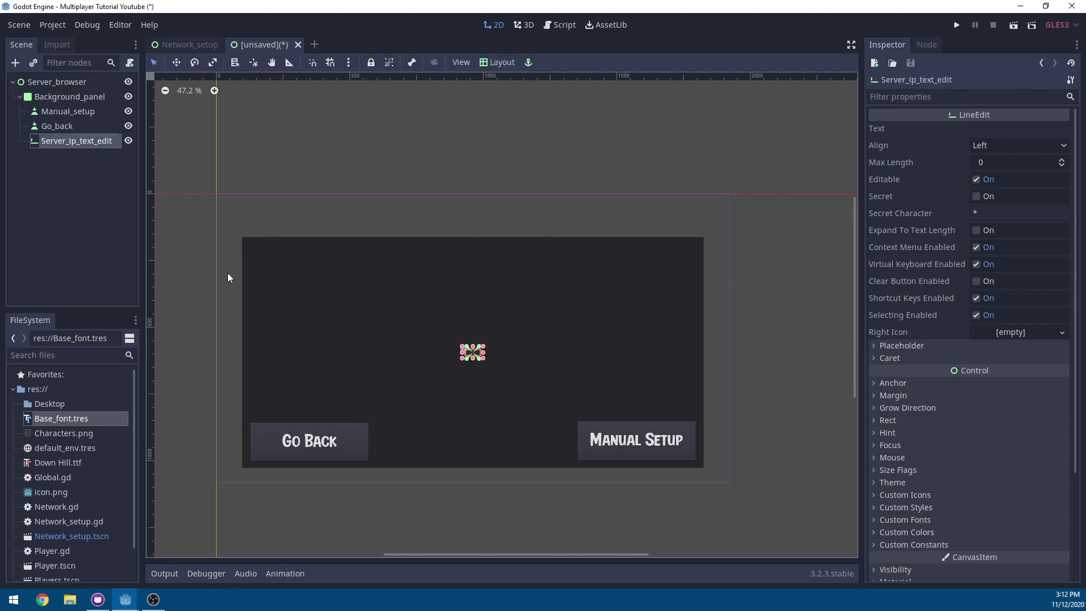
Step: Place Server_ip_text_edit at position 461, 189
click(887, 420)
scroll(891, 419, down, 3)
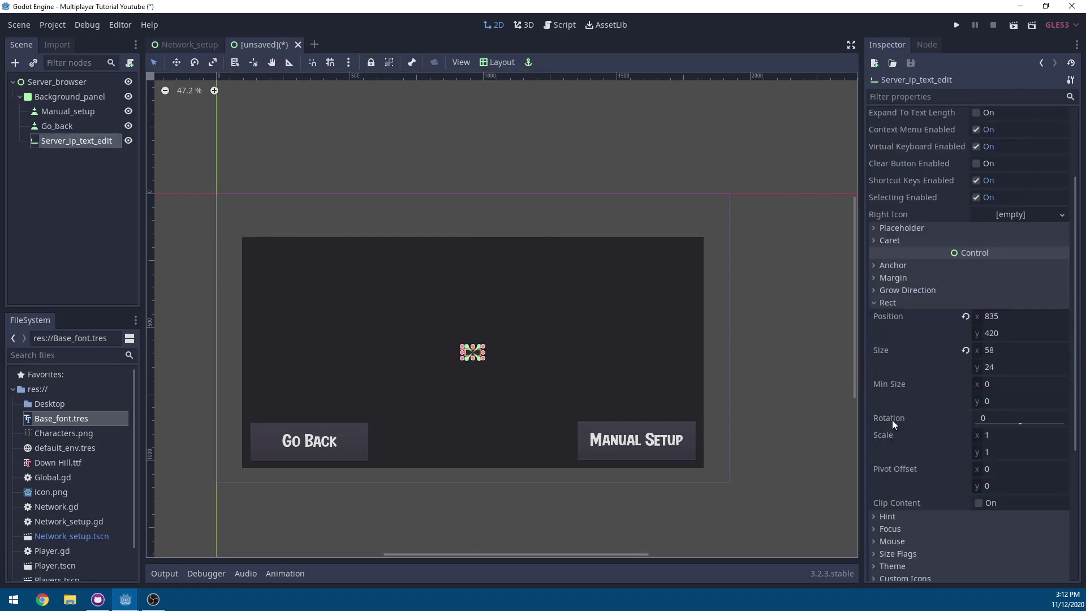
click(1021, 316)
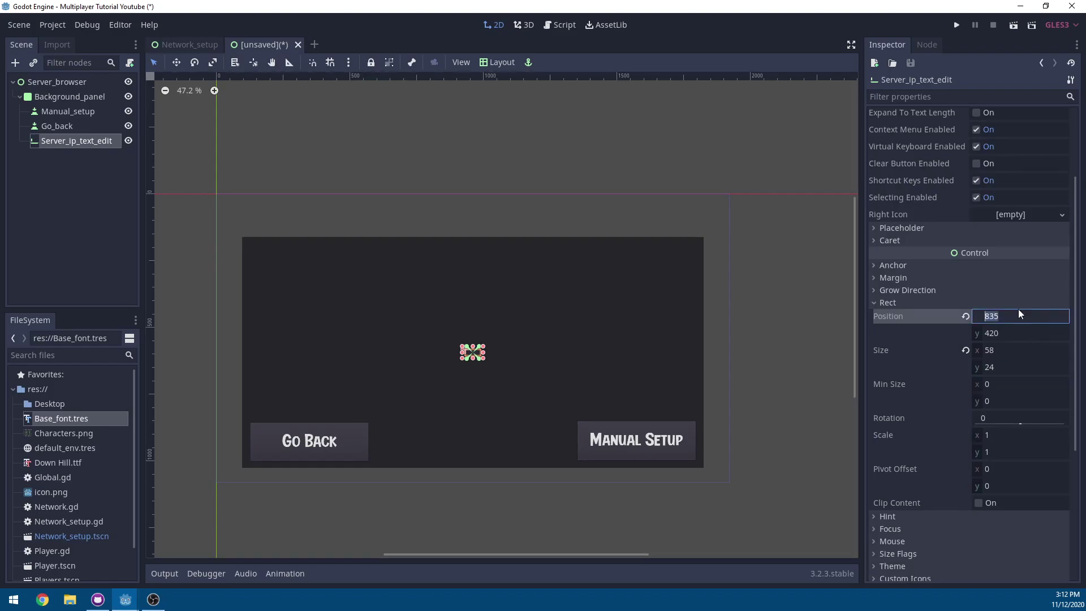
text(461)
key(Return)
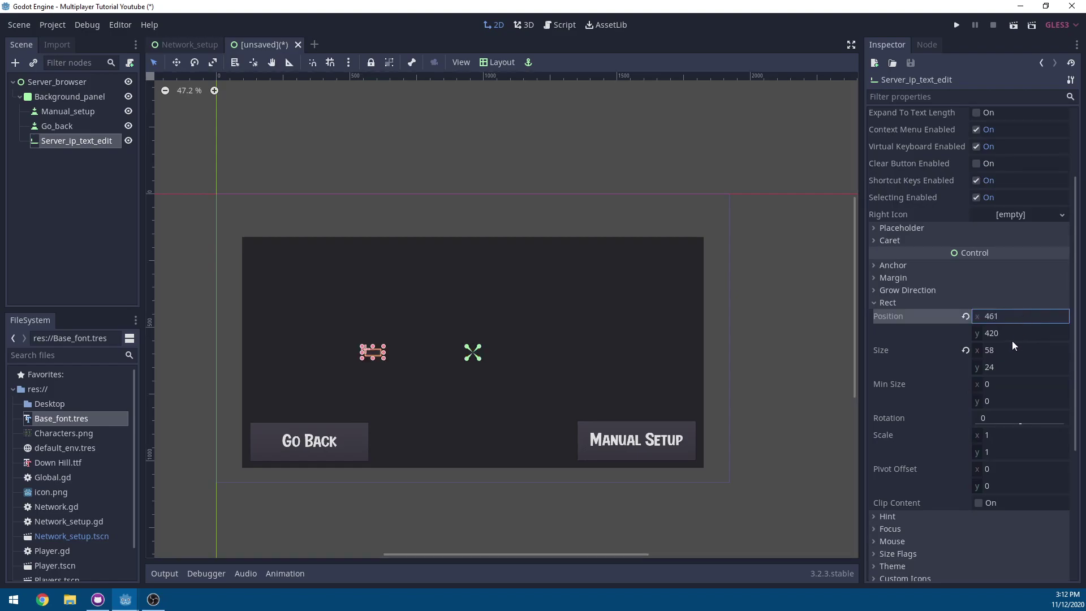
click(1012, 340)
text(189)
key(Return)
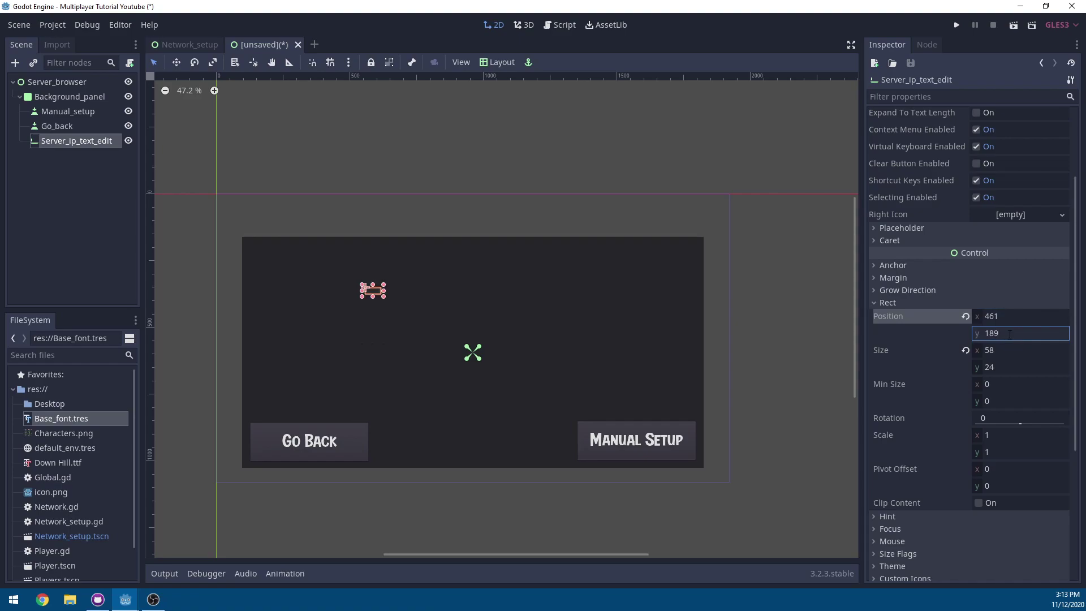
Step: Resize Server_ip_text_edit to 806 × 105
click(1002, 351)
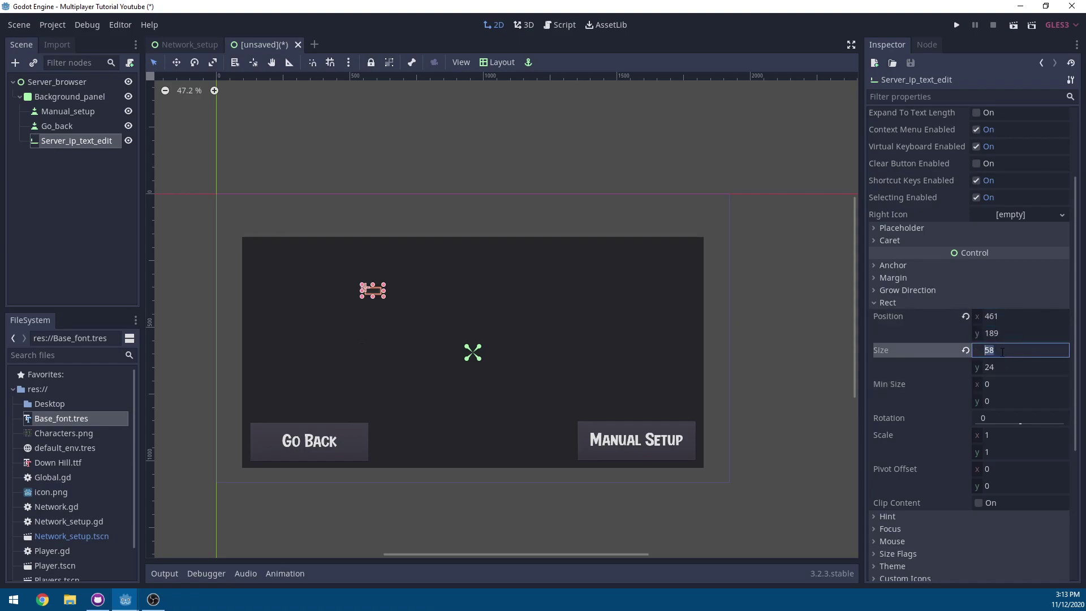
text(806)
key(Return)
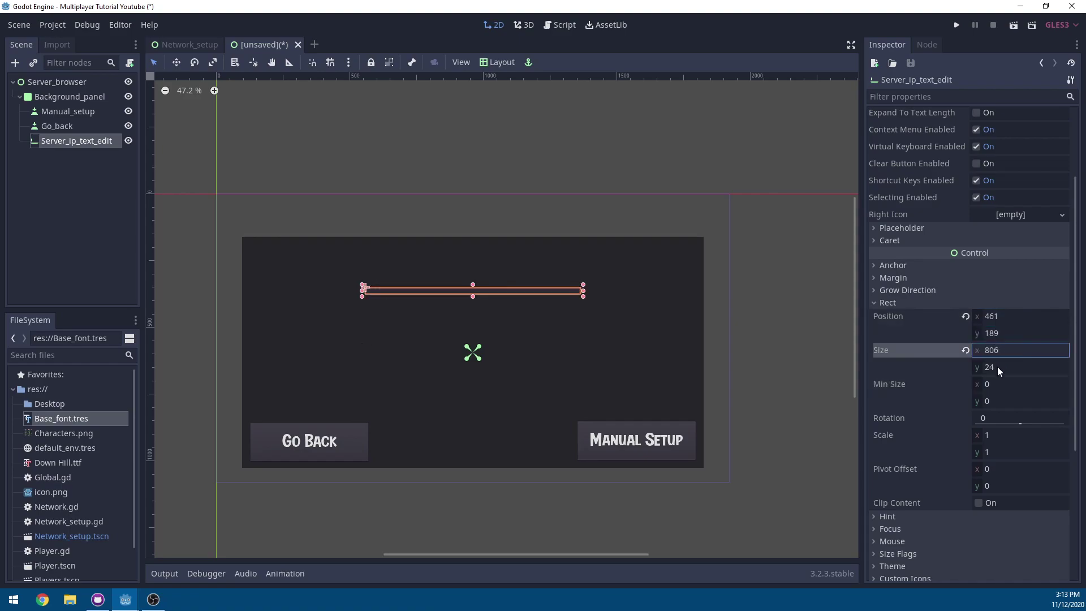
click(998, 373)
text(105)
key(Return)
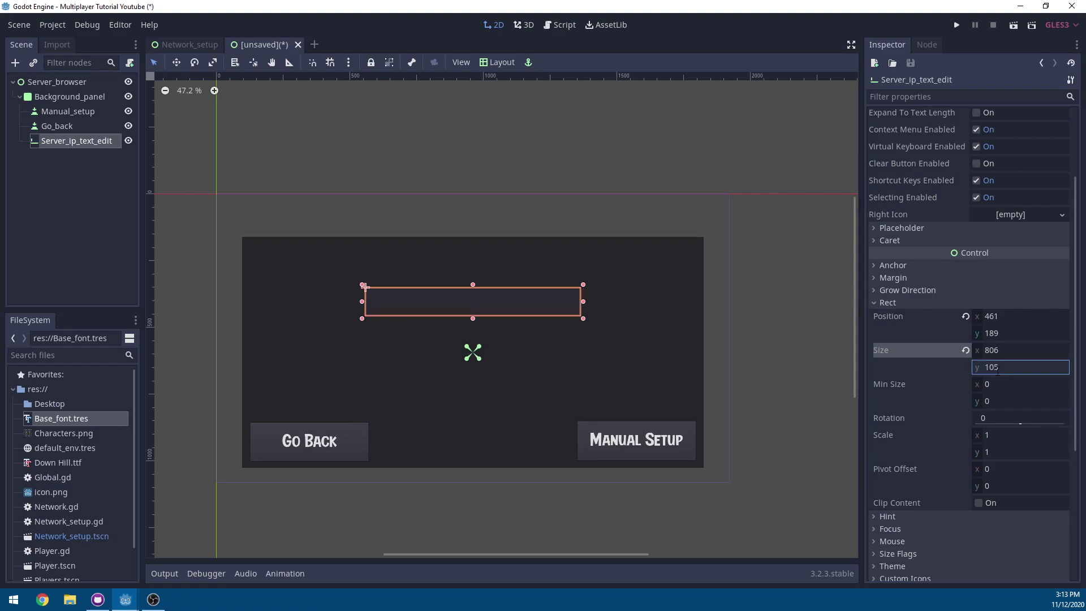
Step: Give the IP field the Base_font.tres font and Center text alignment
scroll(654, 327, up, 2)
scroll(958, 369, down, 3)
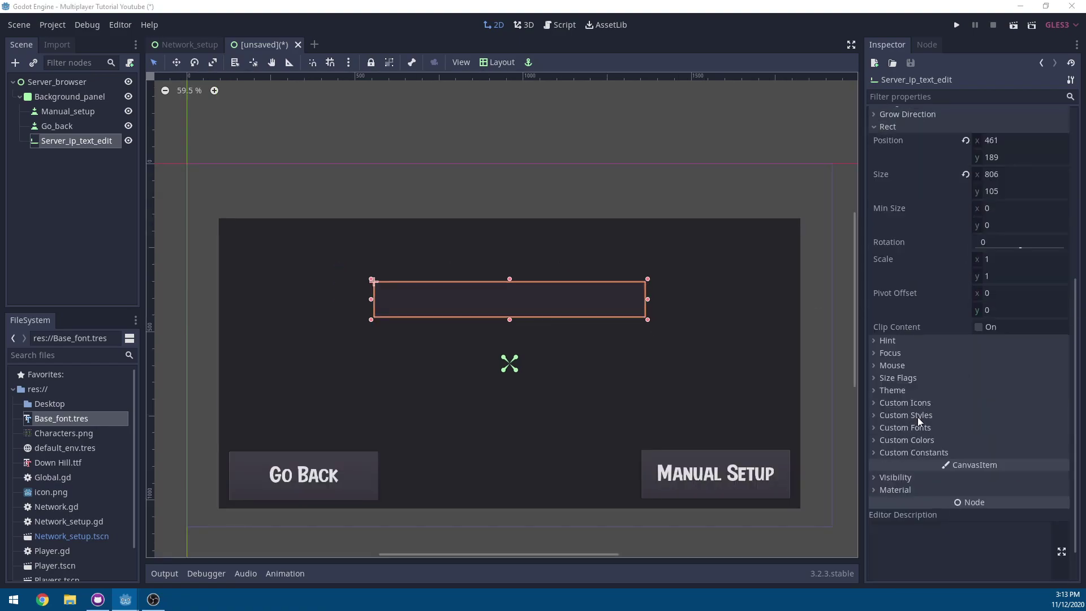
click(919, 428)
drag(52, 418, 989, 439)
scroll(989, 148, up, 5)
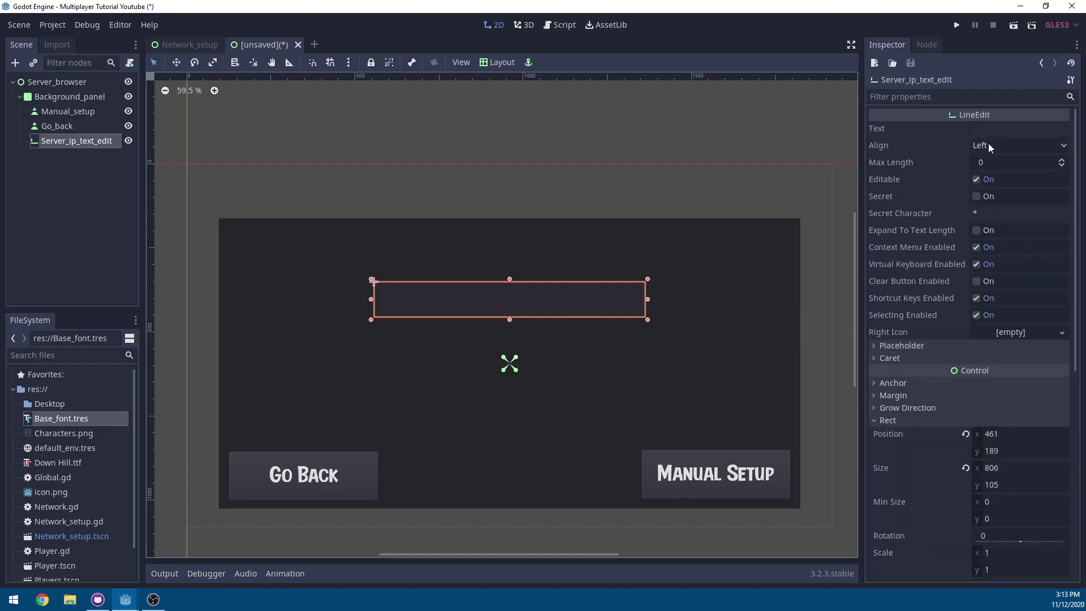
click(989, 145)
click(989, 176)
Step: Add a Label child named Type_in_server_ip under Server_ip_text_edit
right_click(80, 141)
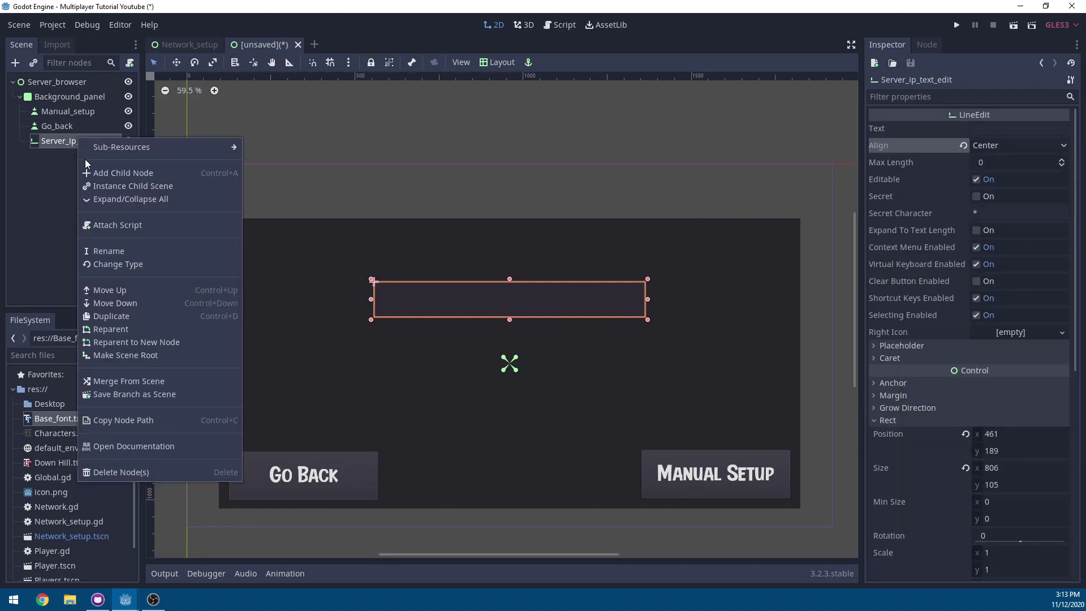
right_click(67, 147)
click(95, 179)
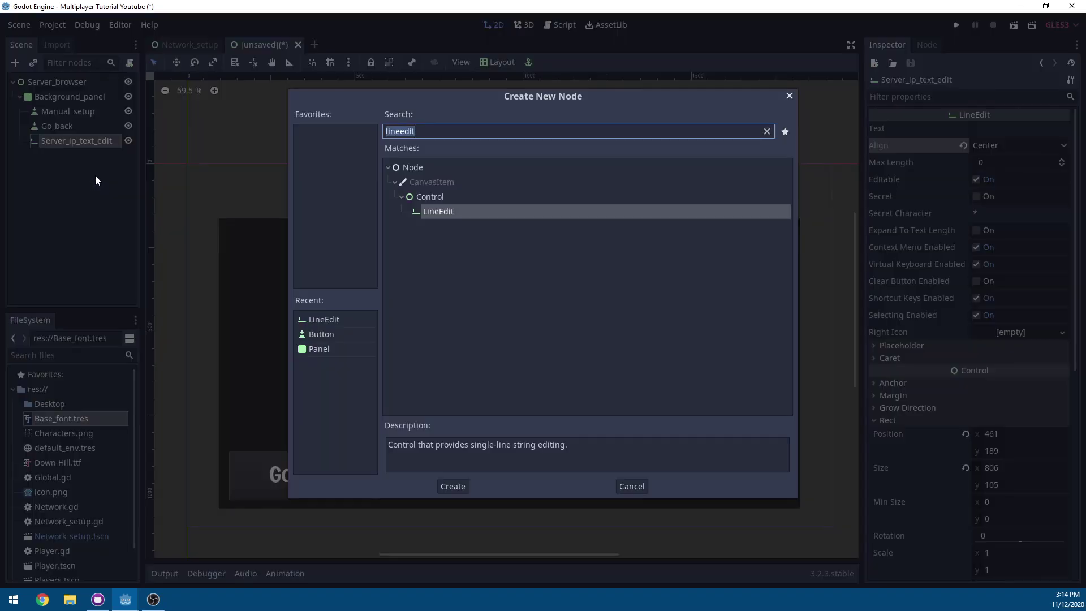
text(label)
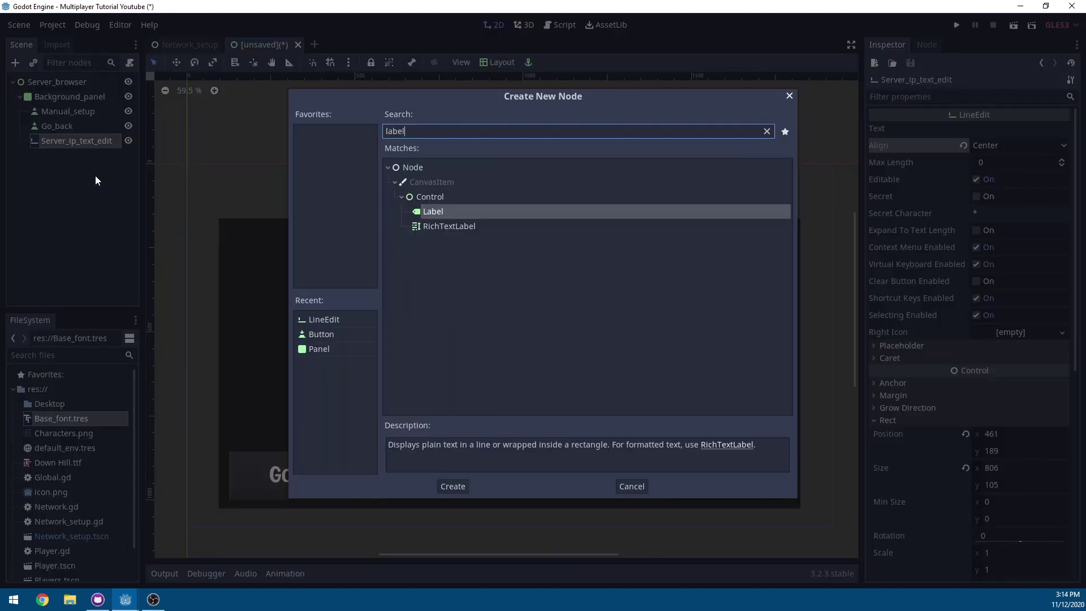
key(Return)
double_click(76, 155)
text(Type)
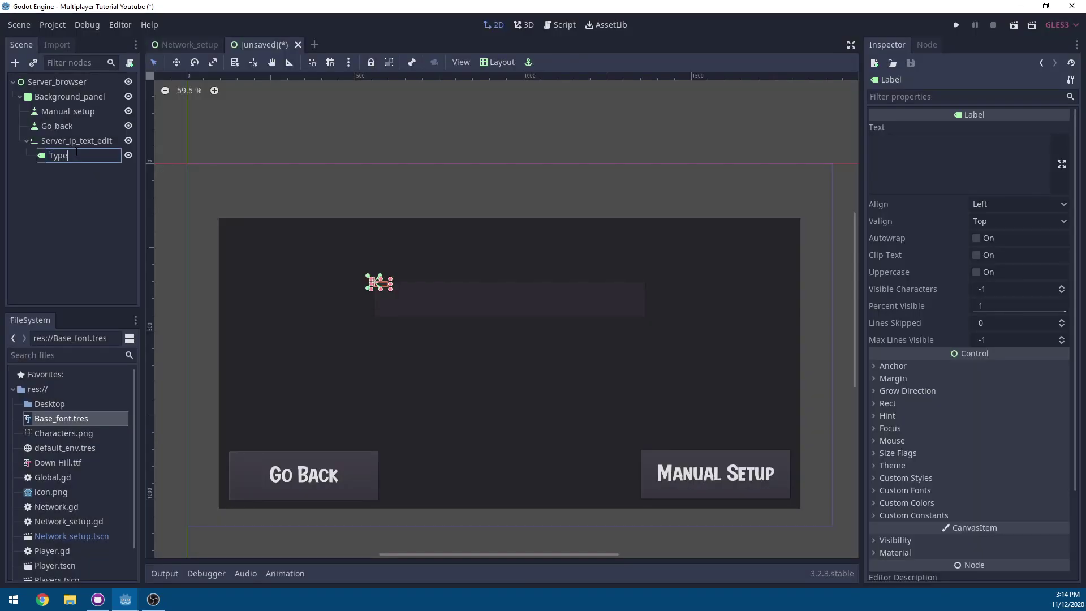
text(_in_server_ip)
key(Return)
Step: Set the label text to 'Type in Server IP' in Base_font.tres, centred horizontally and vertically
click(931, 150)
text(T)
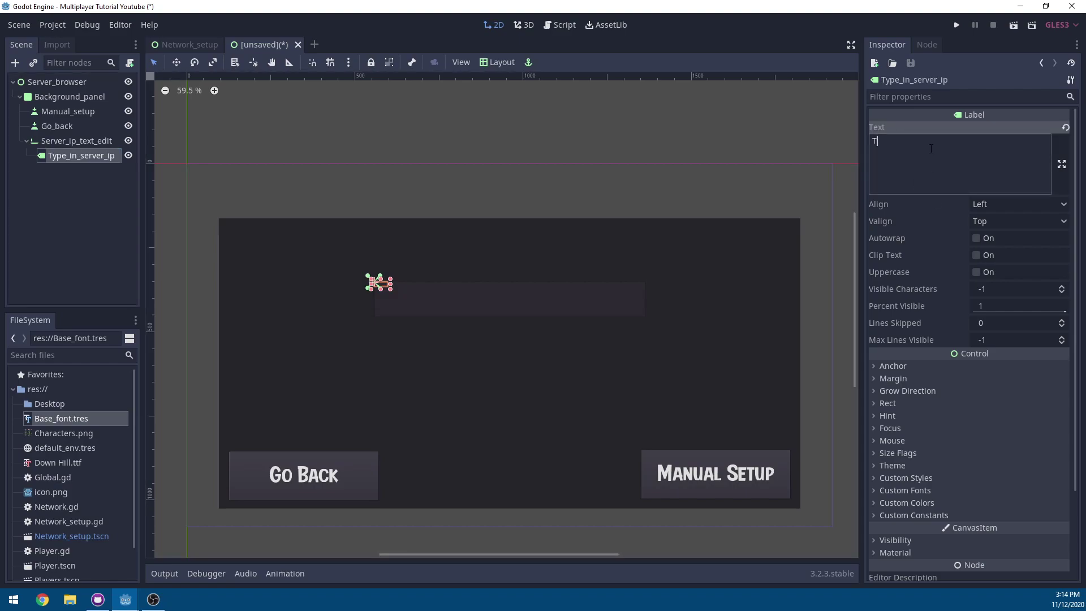
text(ype in Server IP)
click(917, 496)
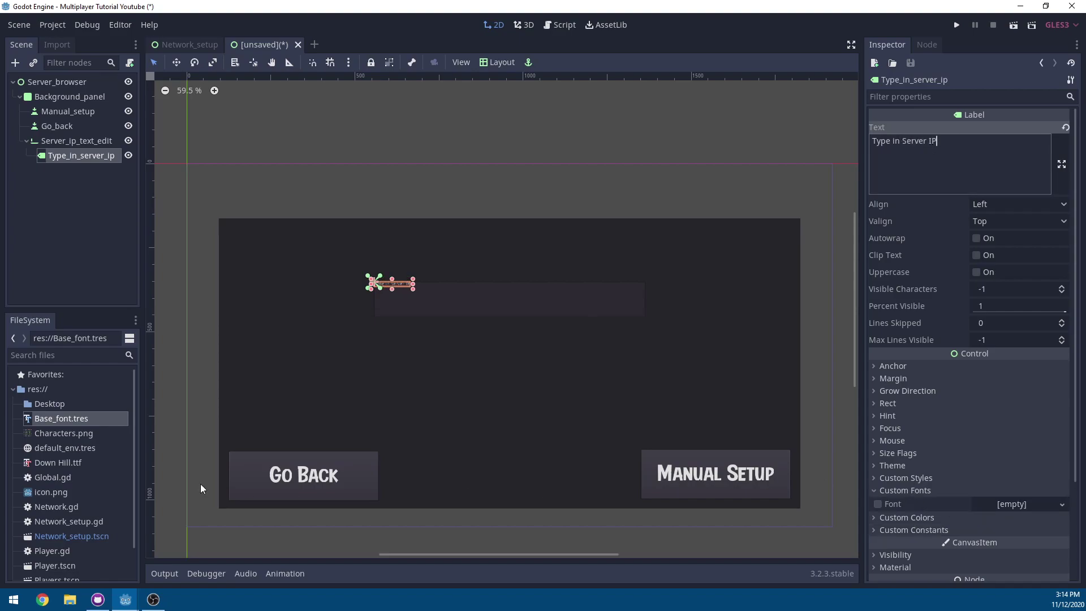
drag(84, 426, 992, 505)
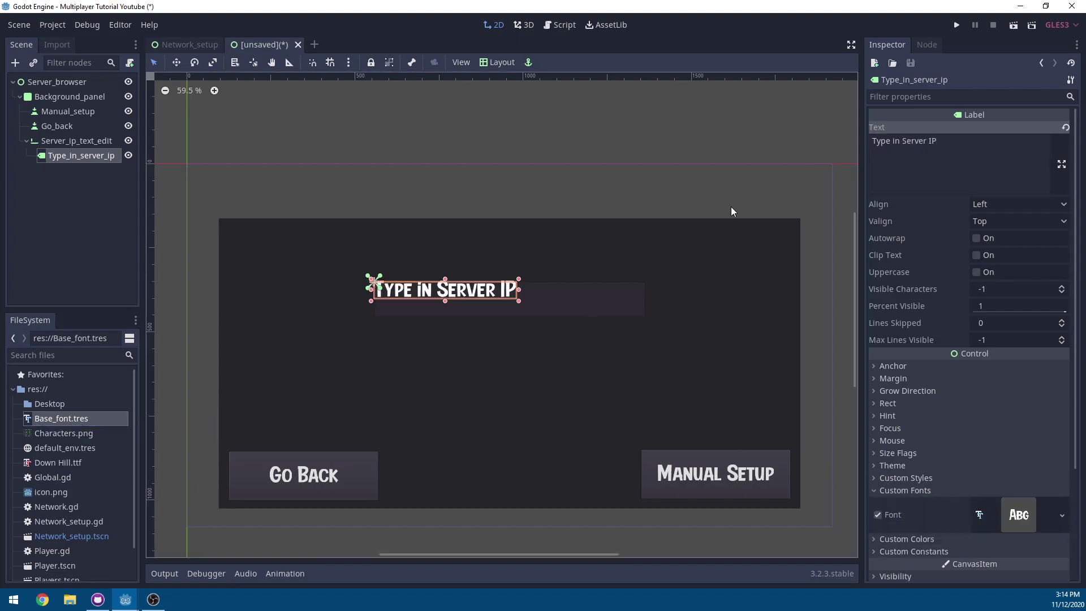
click(987, 203)
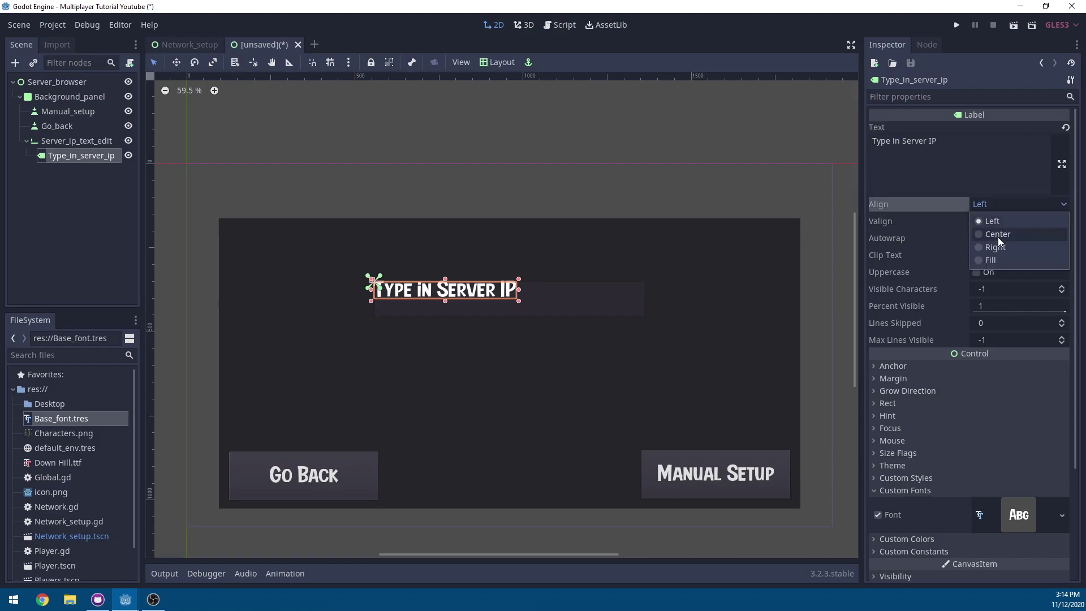
click(998, 237)
click(994, 223)
click(991, 251)
Step: Make the label Top Wide with y position -105 and height 100
click(500, 61)
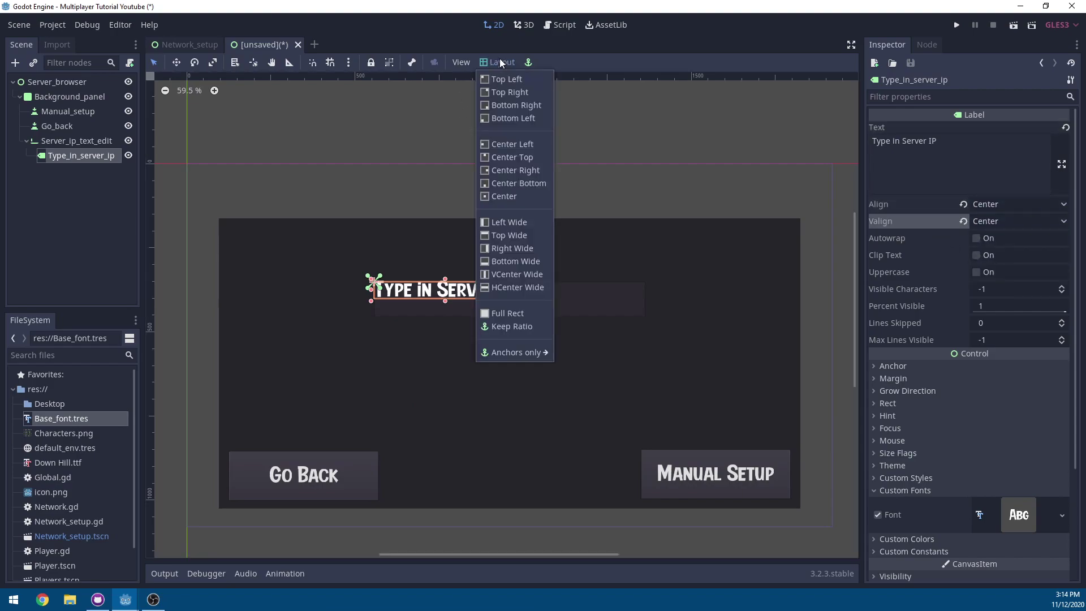
click(497, 234)
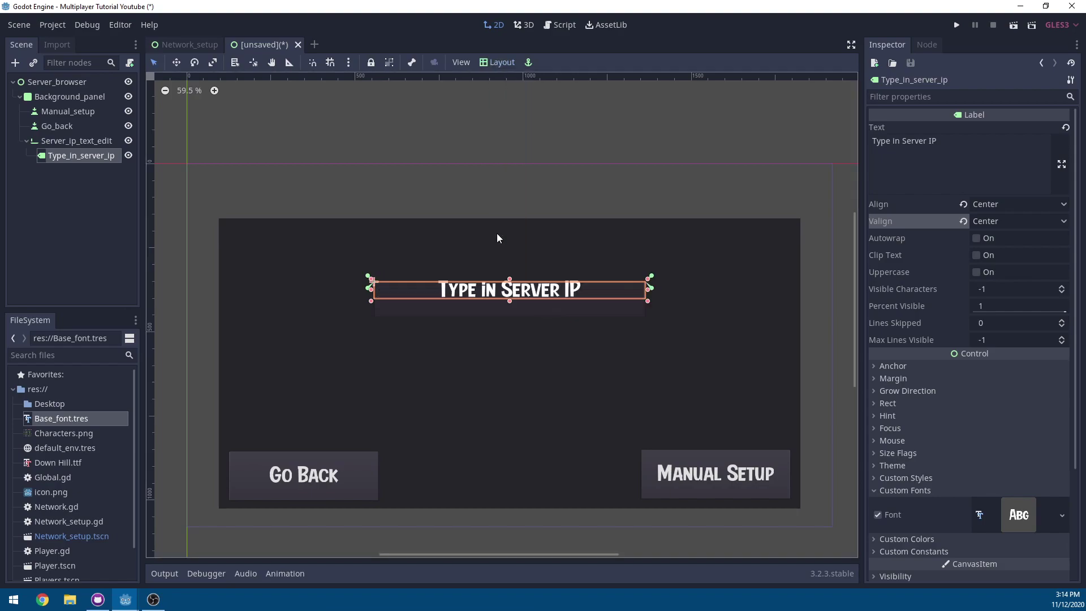
click(890, 404)
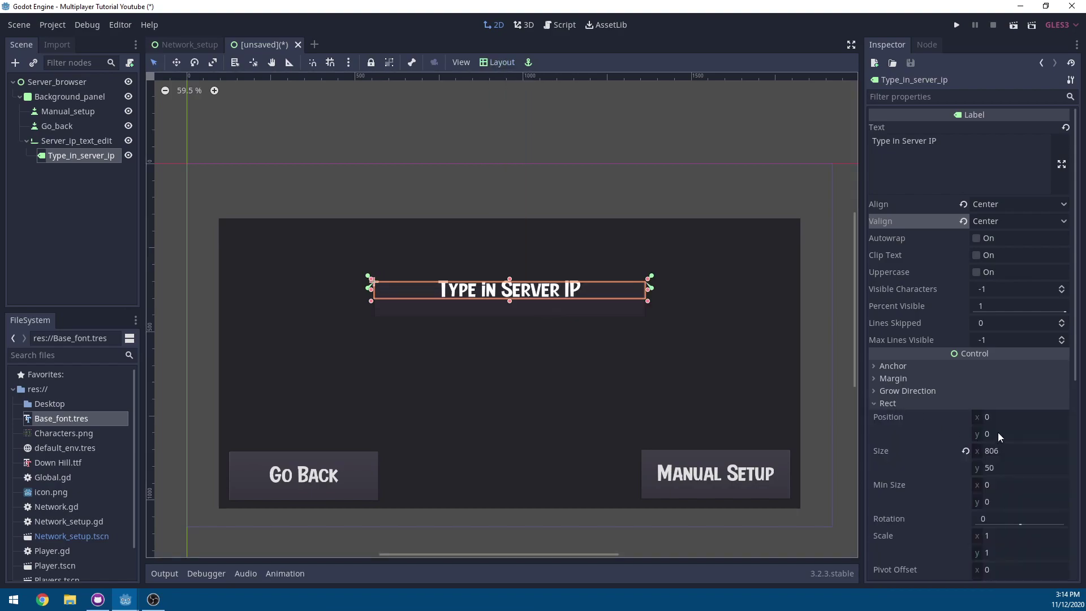
click(998, 433)
text(-)
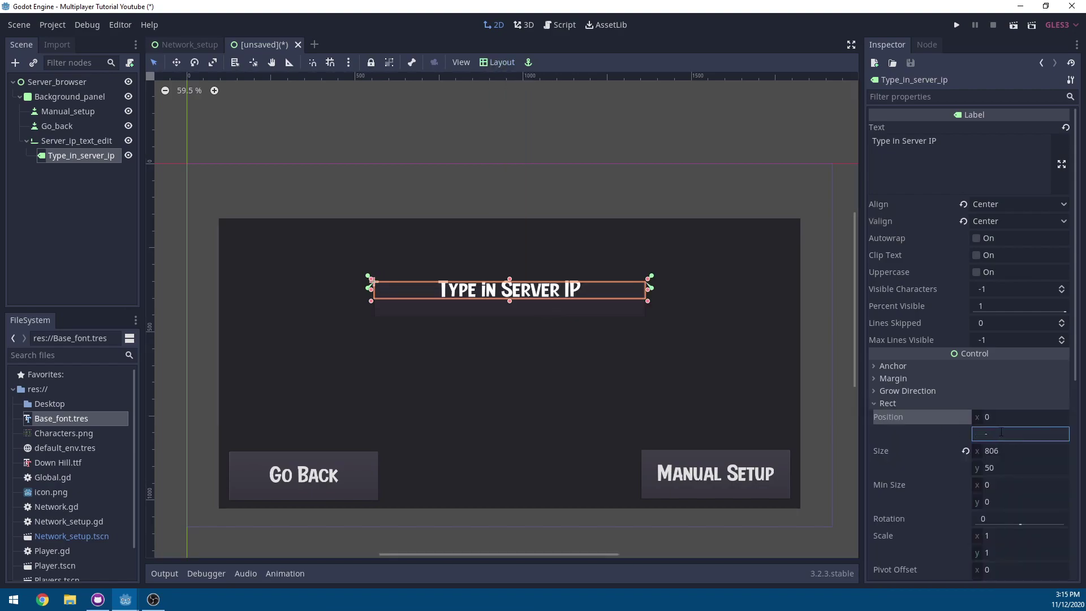
text(105)
key(Return)
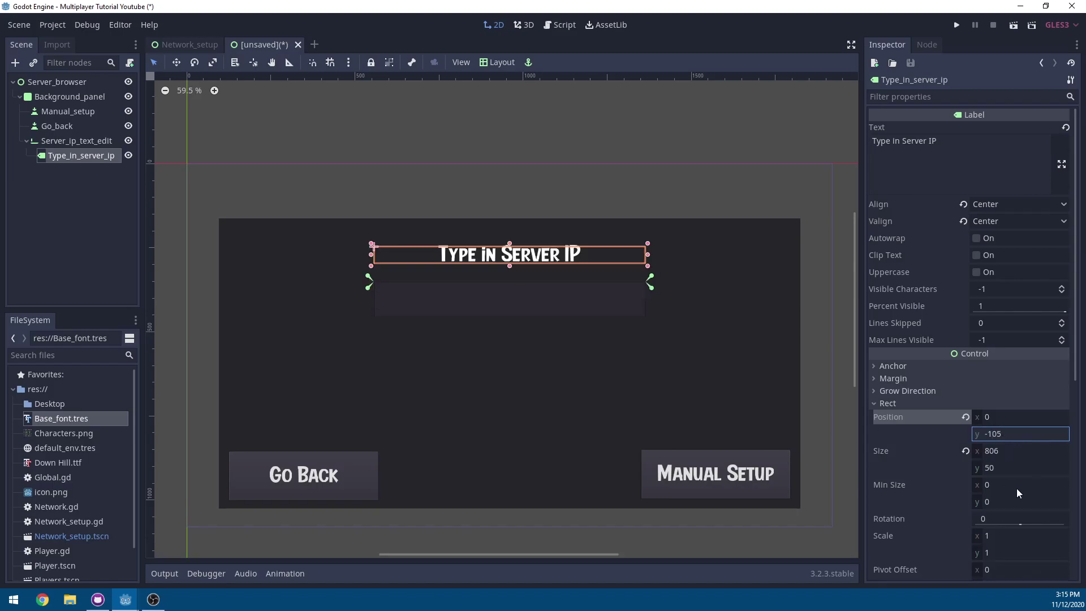
click(1001, 467)
text(100)
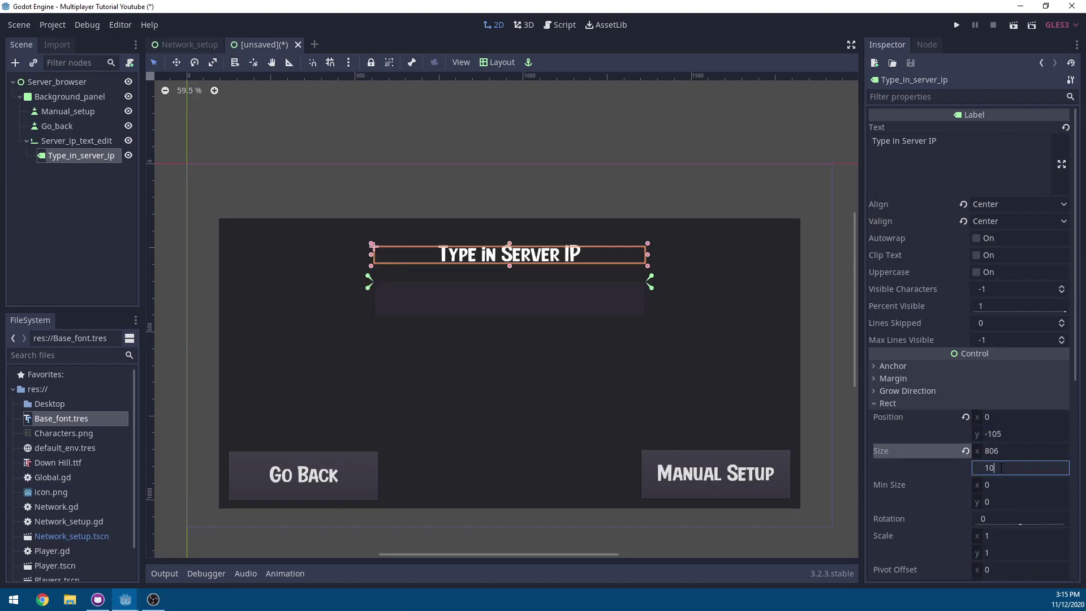
key(Return)
click(58, 126)
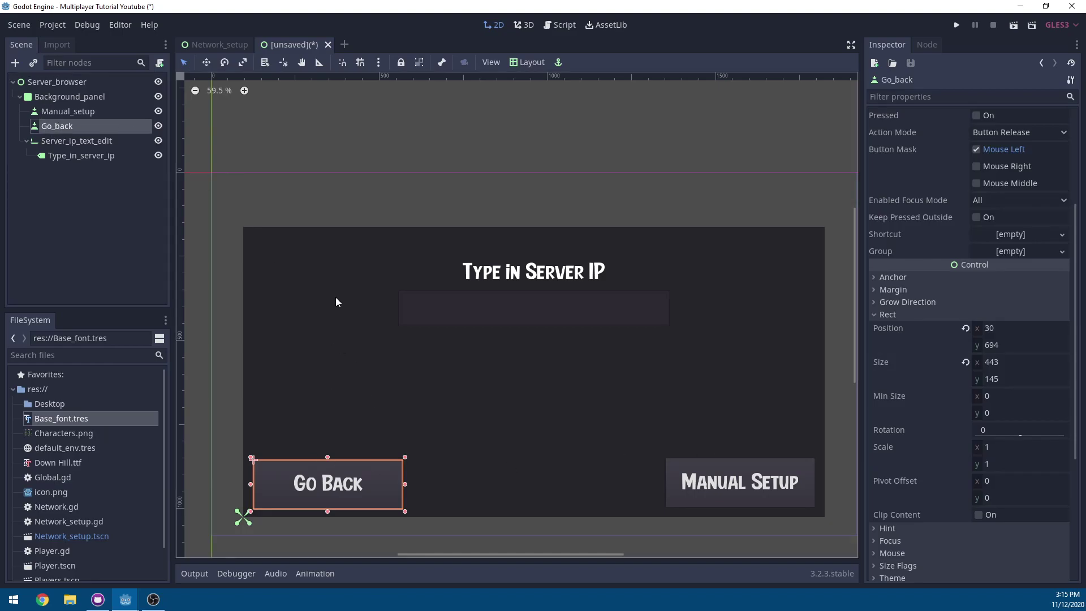
Step: Duplicate the Go_back button, move the copy below Server_ip_text_edit, and rename it Join_server
key(ctrl+d)
drag(69, 143, 81, 159)
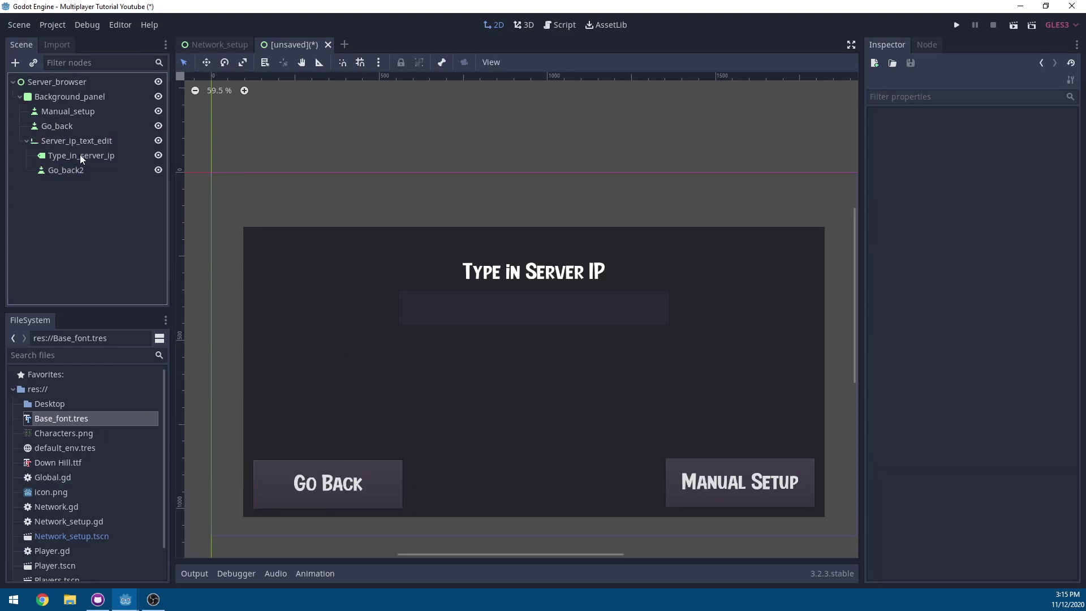
click(81, 171)
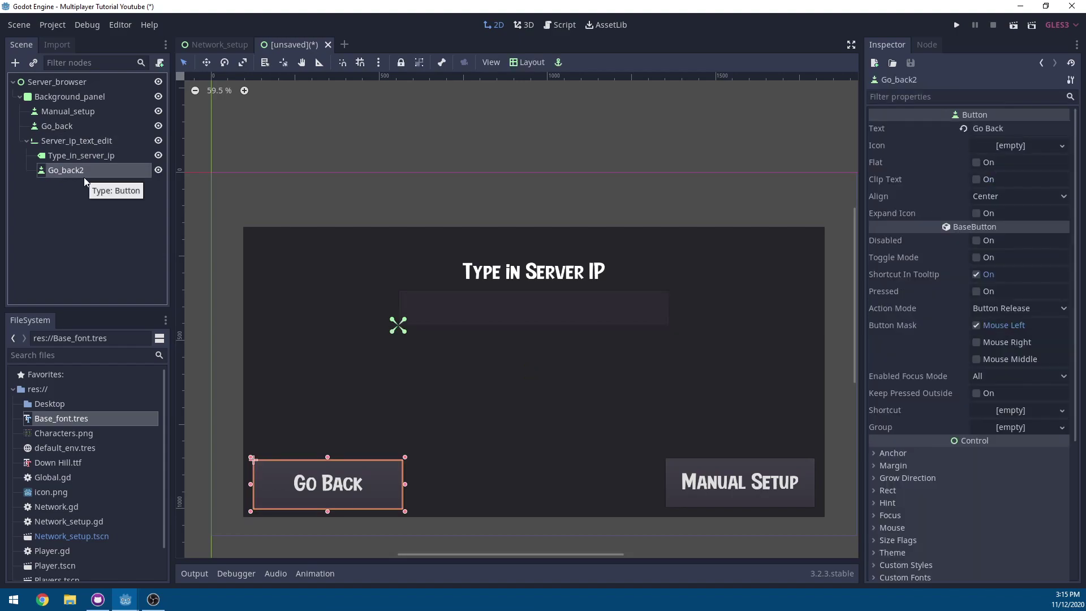
right_click(75, 172)
click(108, 285)
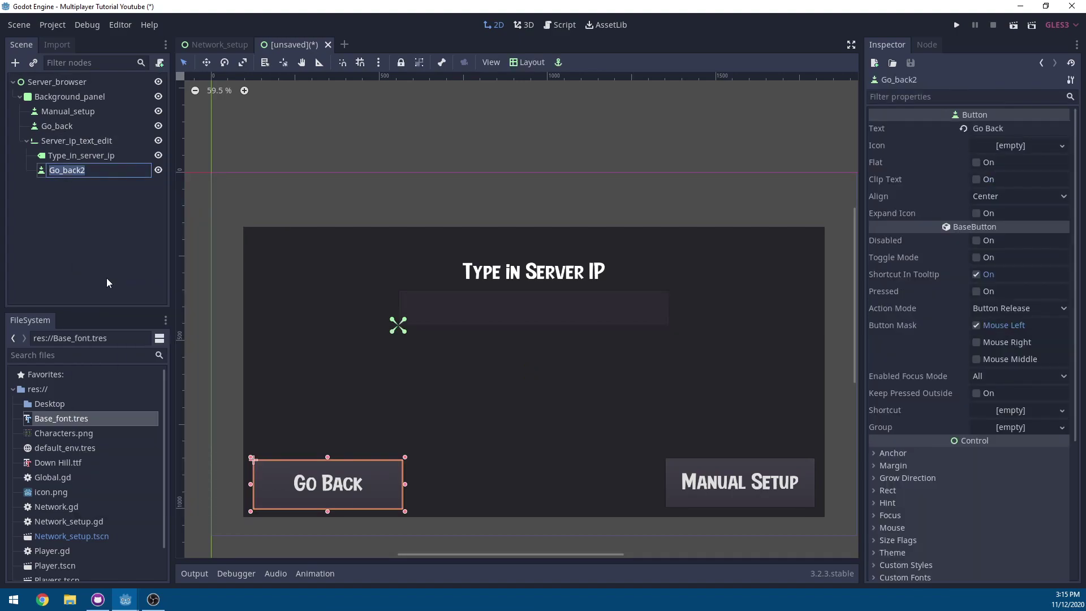
text(Join_server)
key(Return)
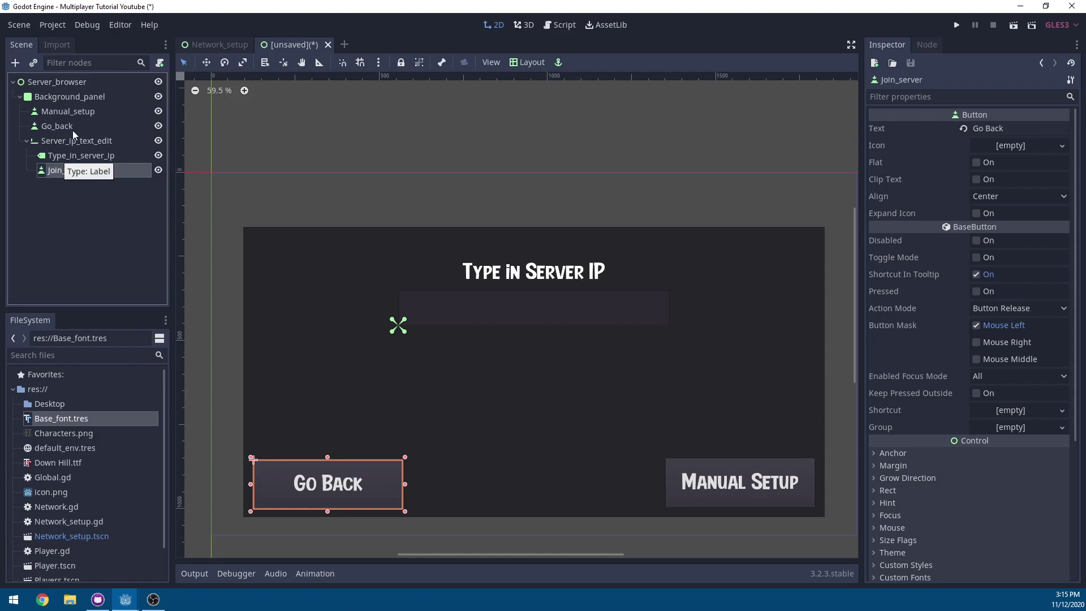
Step: Centre the Join_server button in its parent with the Center layout preset
click(75, 152)
click(53, 140)
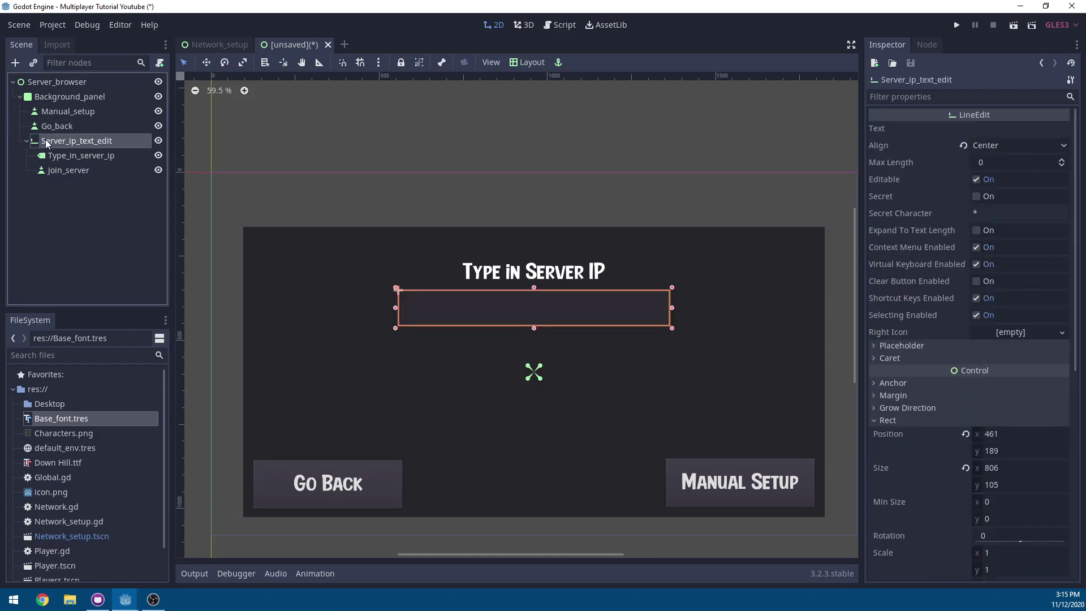
click(67, 170)
click(523, 63)
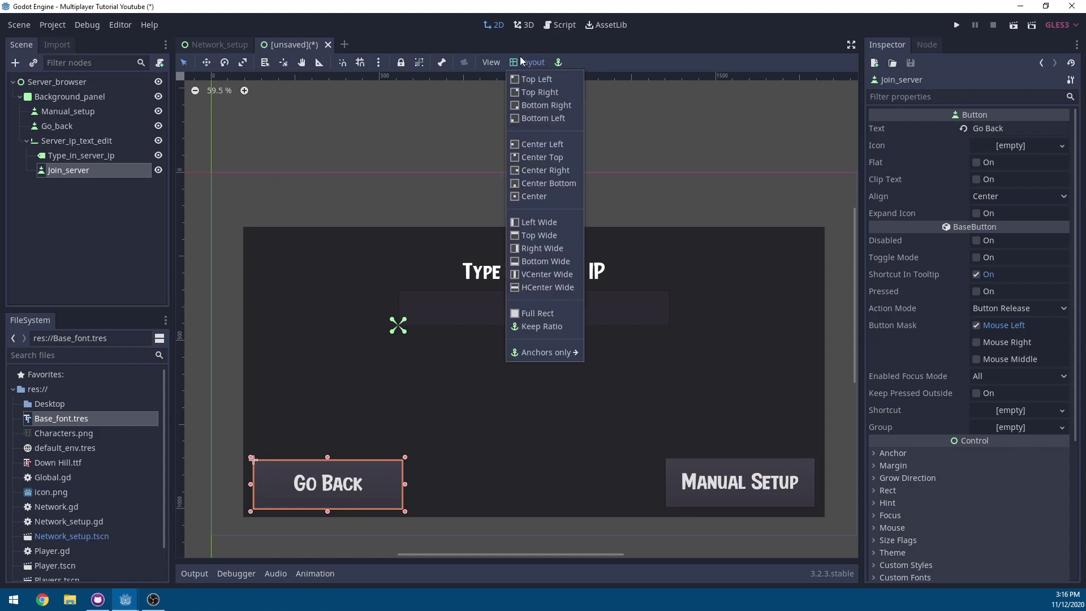
click(526, 198)
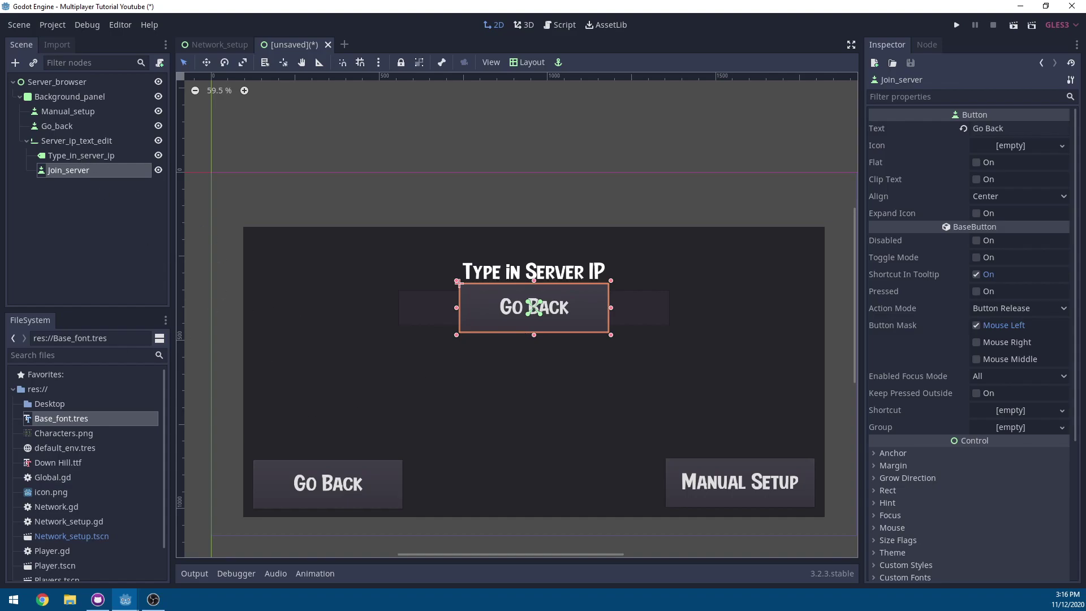
Step: Set the Join_server button's y position to 147 and its text to 'Join Server'
scroll(896, 368, down, 3)
click(896, 368)
scroll(902, 368, down, 1)
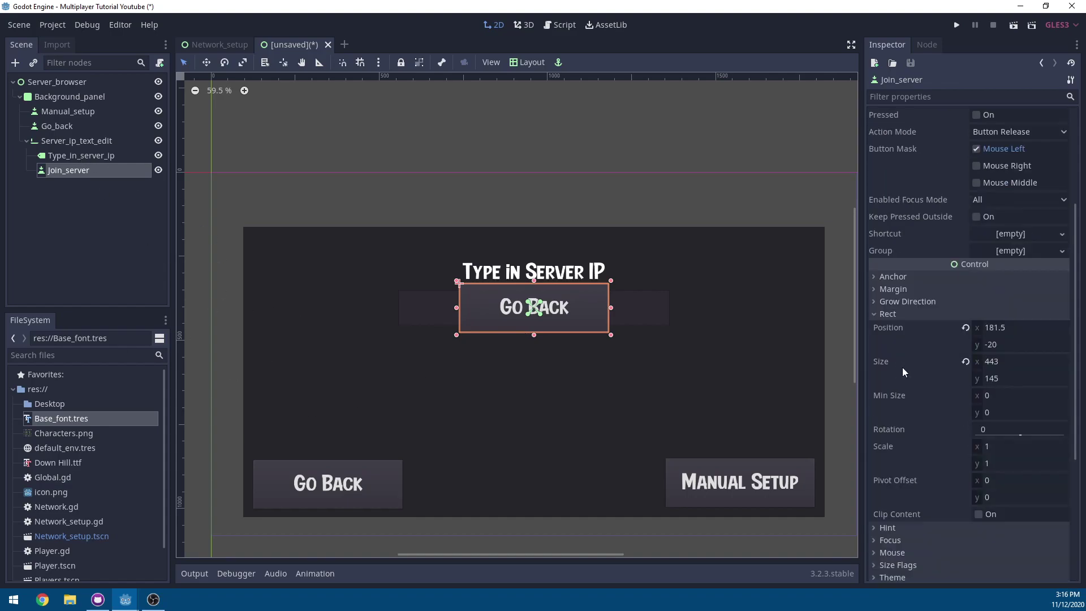
click(1011, 342)
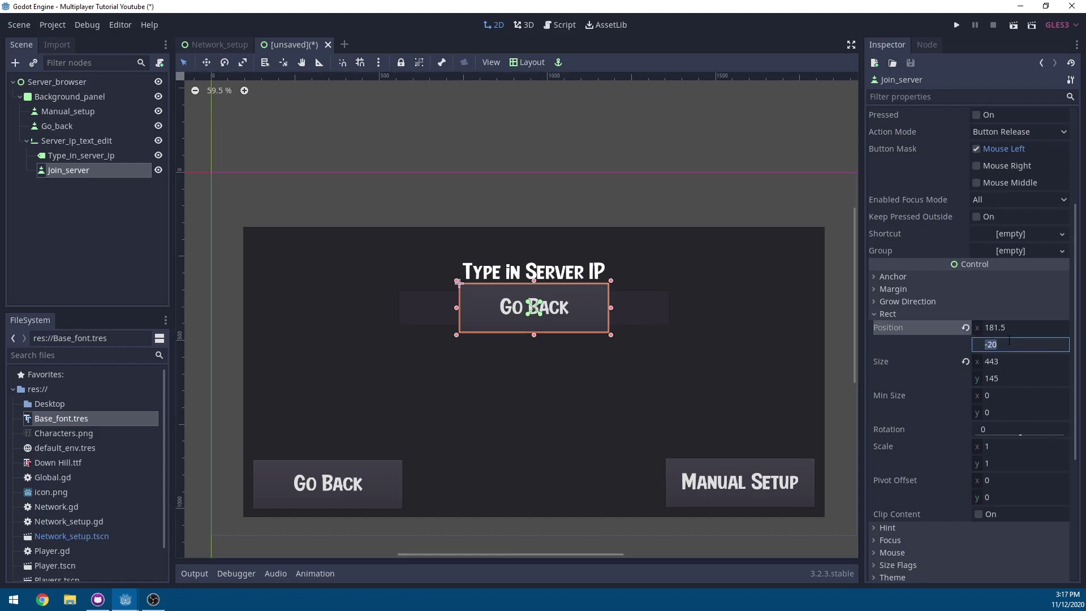
text(147)
key(Return)
scroll(904, 120, up, 3)
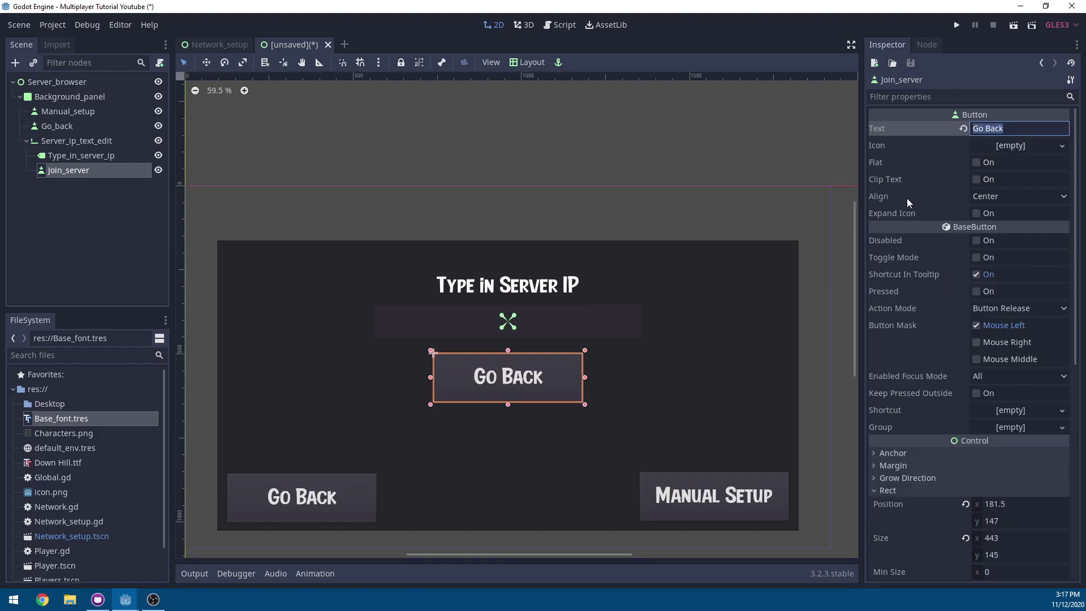
text(Join Serv)
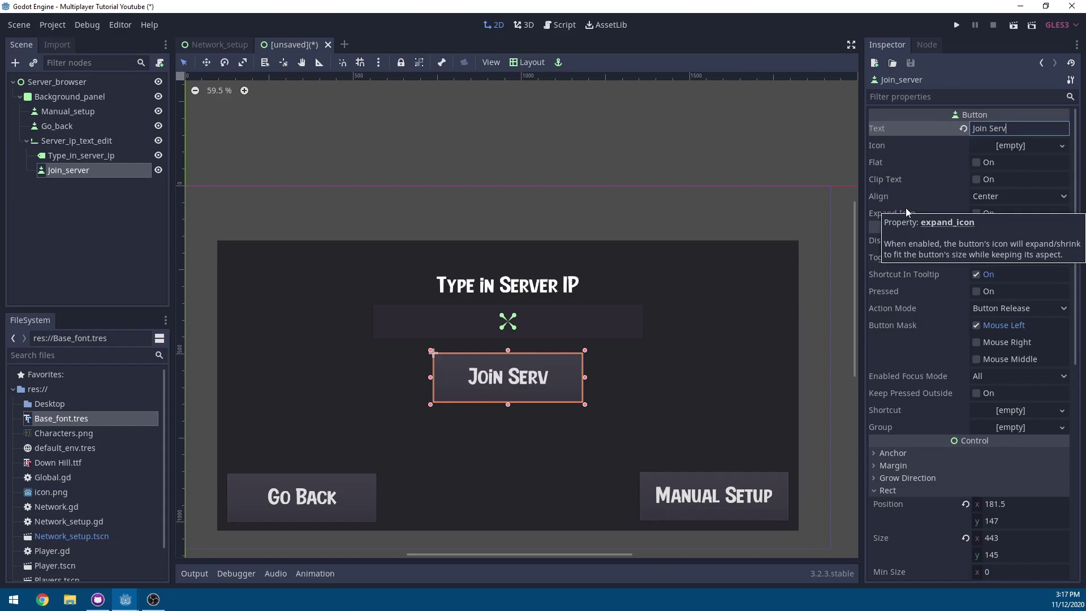
text(er)
right_click(54, 97)
Step: Add a VBoxContainer under Background_panel and give it the Full Rect layout
click(65, 111)
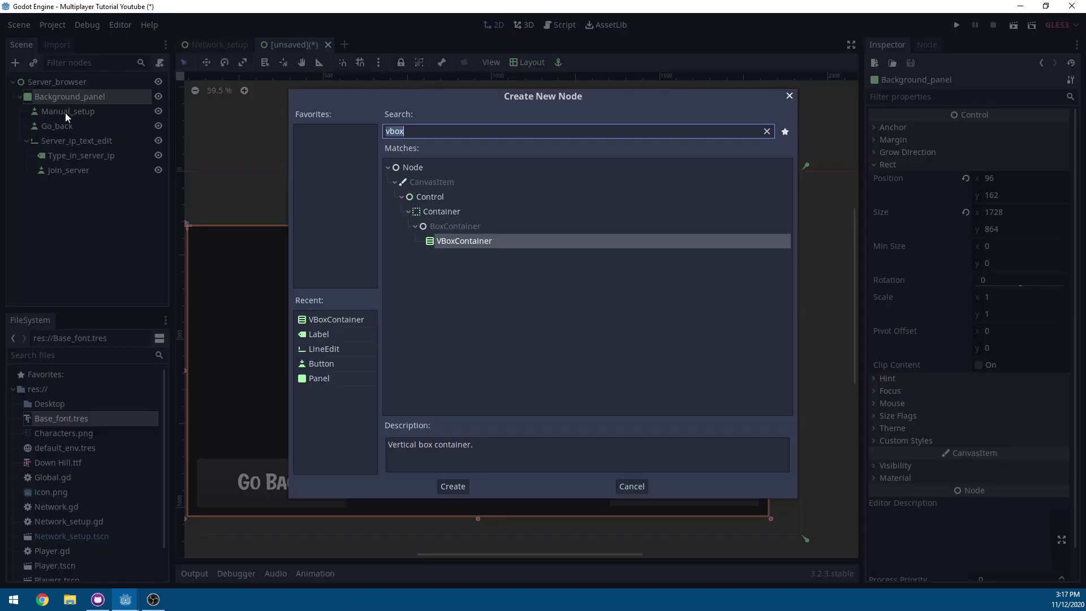
key(Return)
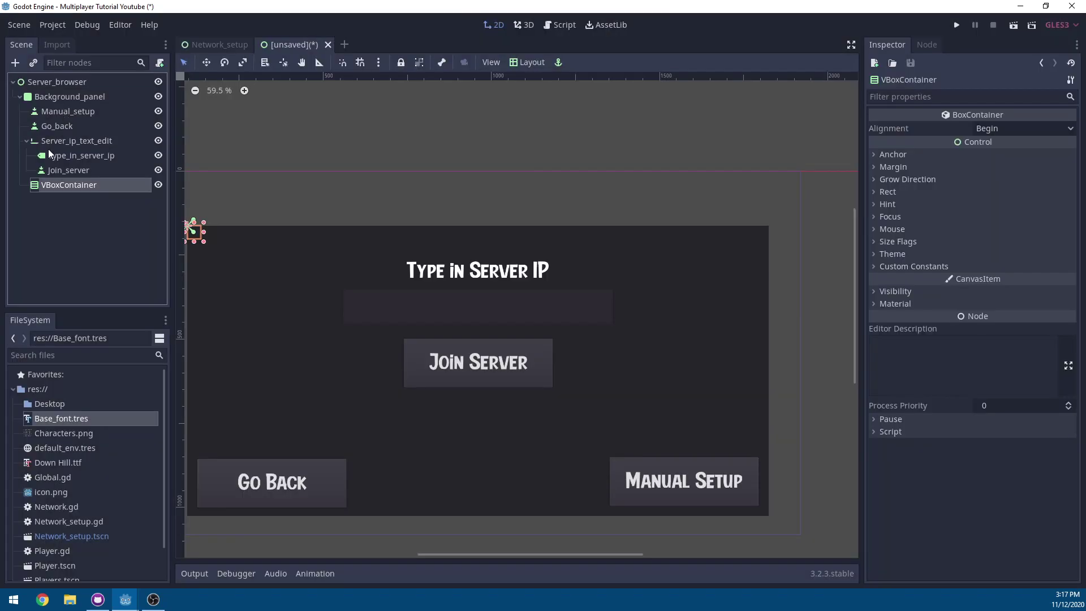
scroll(423, 246, down, 2)
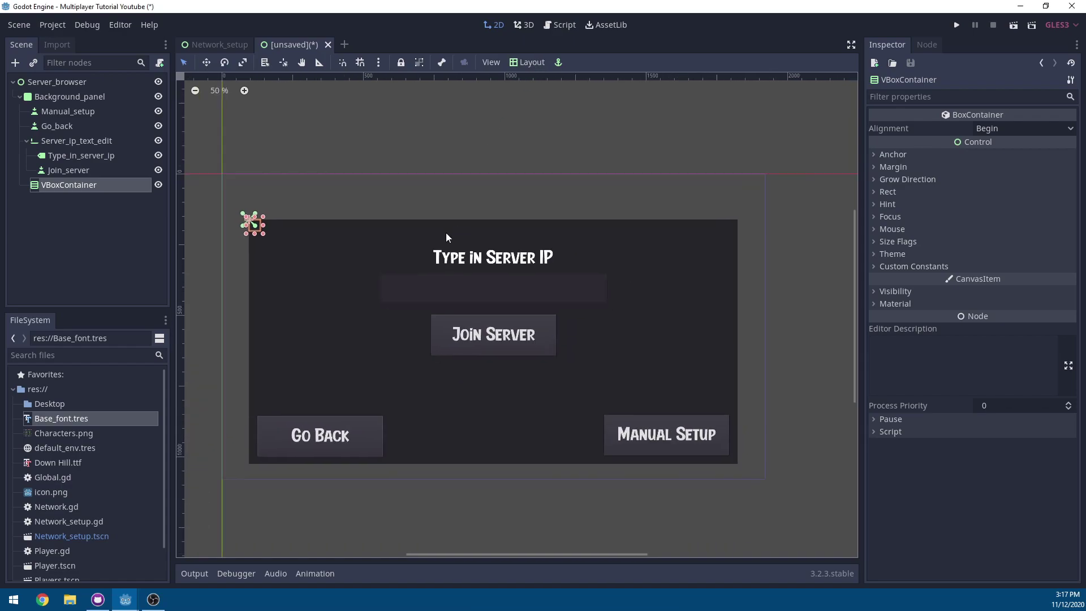
click(526, 63)
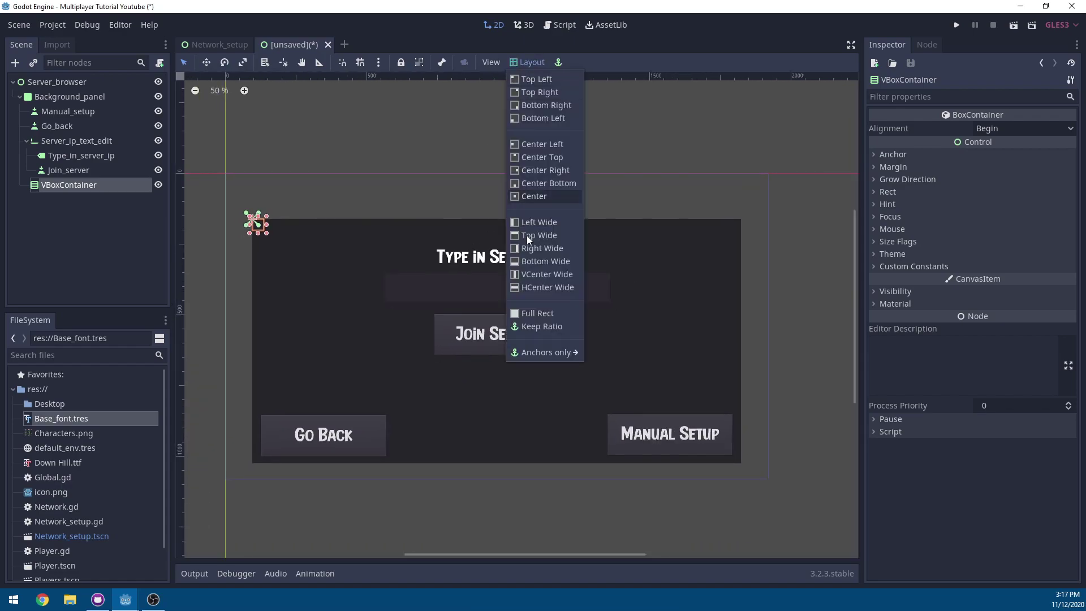
click(537, 313)
Step: Set the VBoxContainer's rect position to 70, 40
click(888, 192)
click(1013, 205)
text(70)
key(Return)
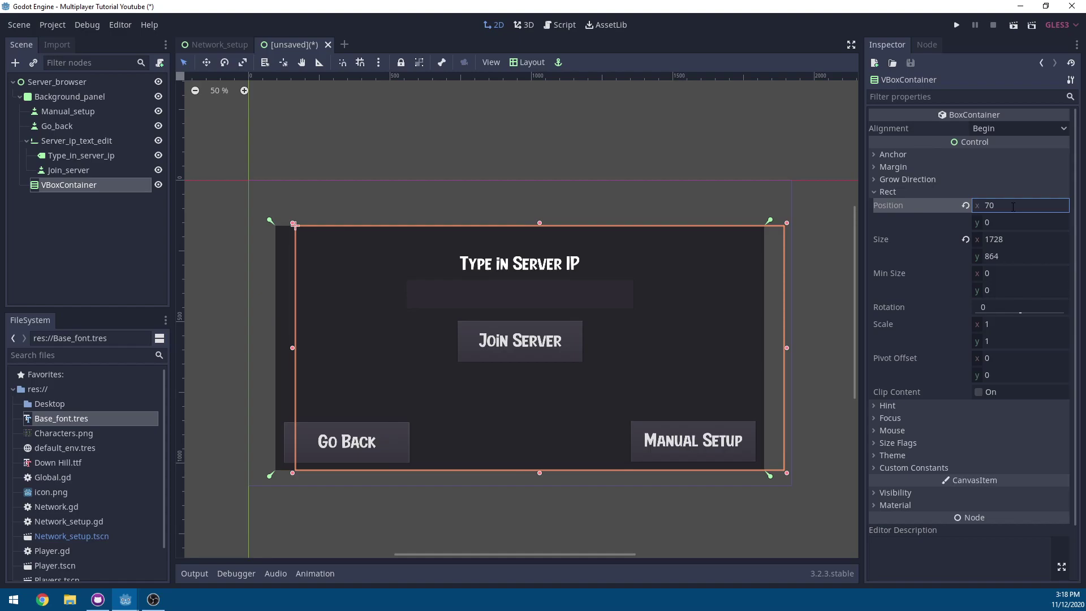
click(1023, 224)
text(40)
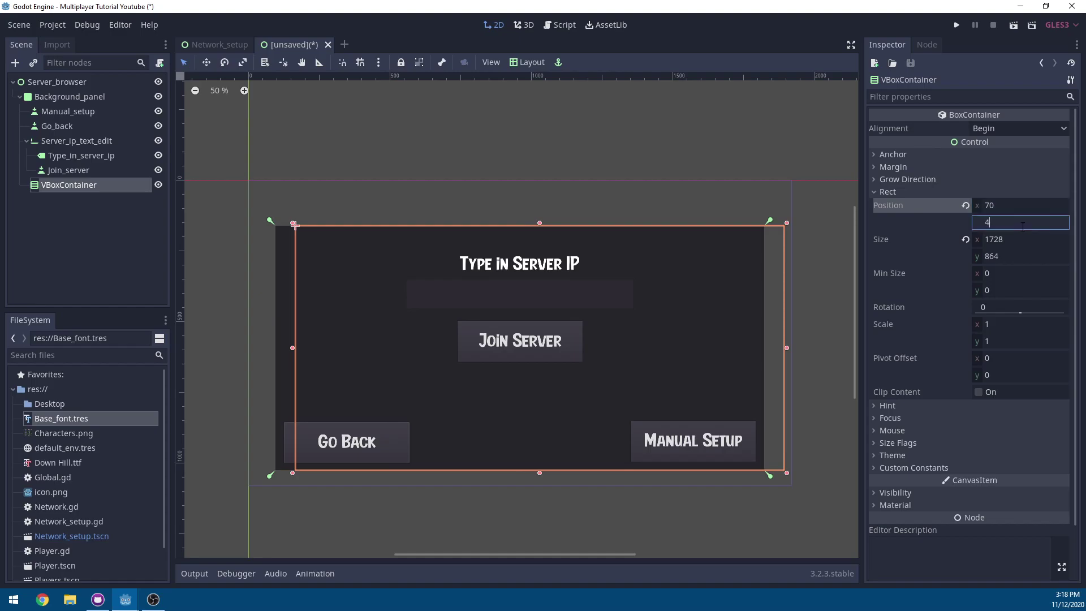
key(Return)
Step: Set the VBoxContainer's rect size to 1588 by 649
click(1018, 238)
text(1588)
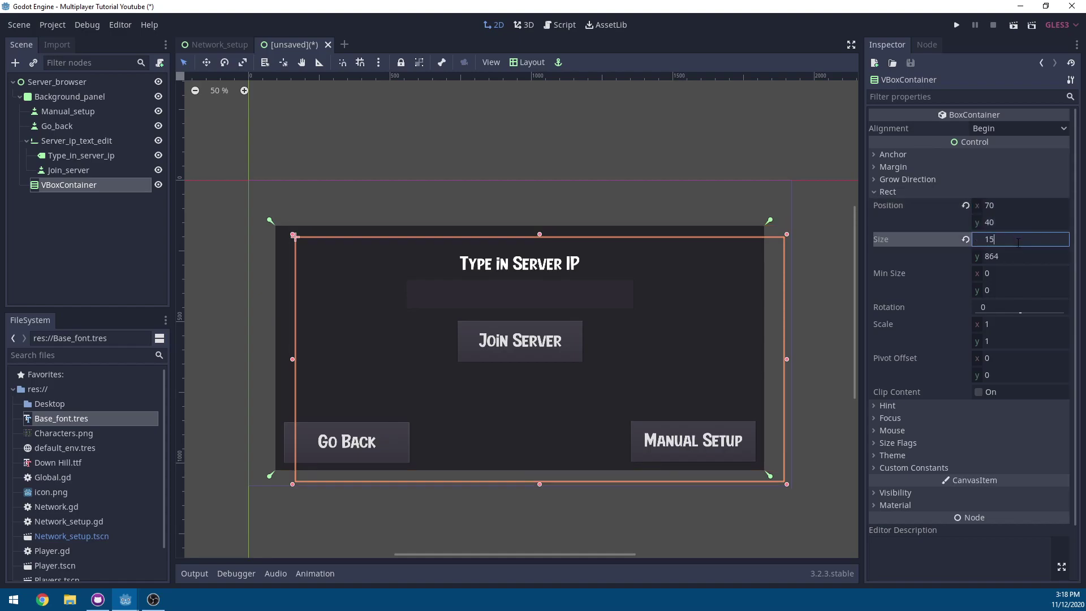
key(Return)
click(1044, 254)
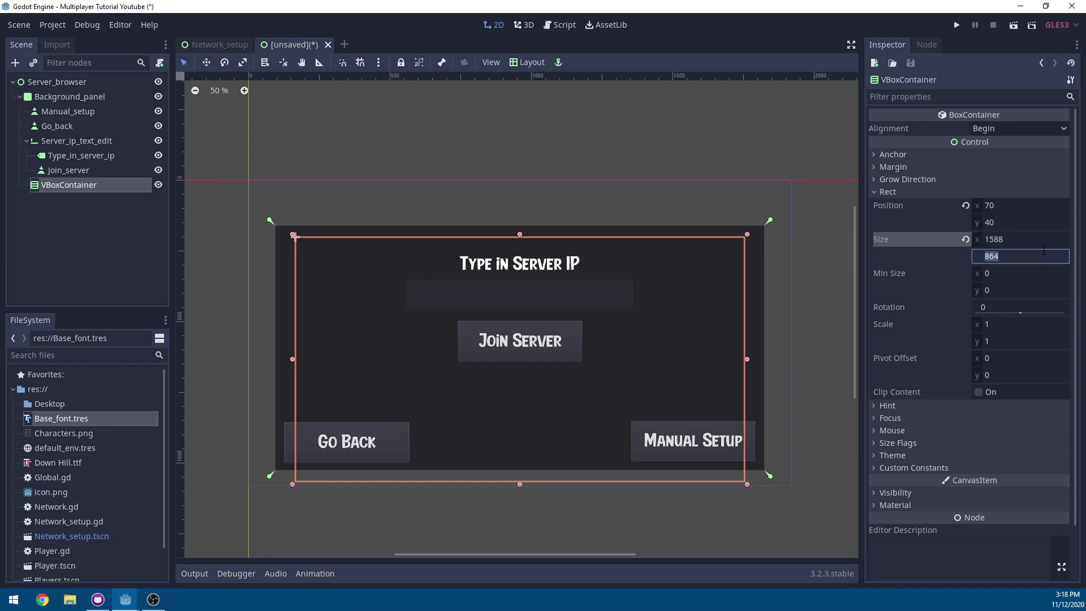
text(649)
key(Return)
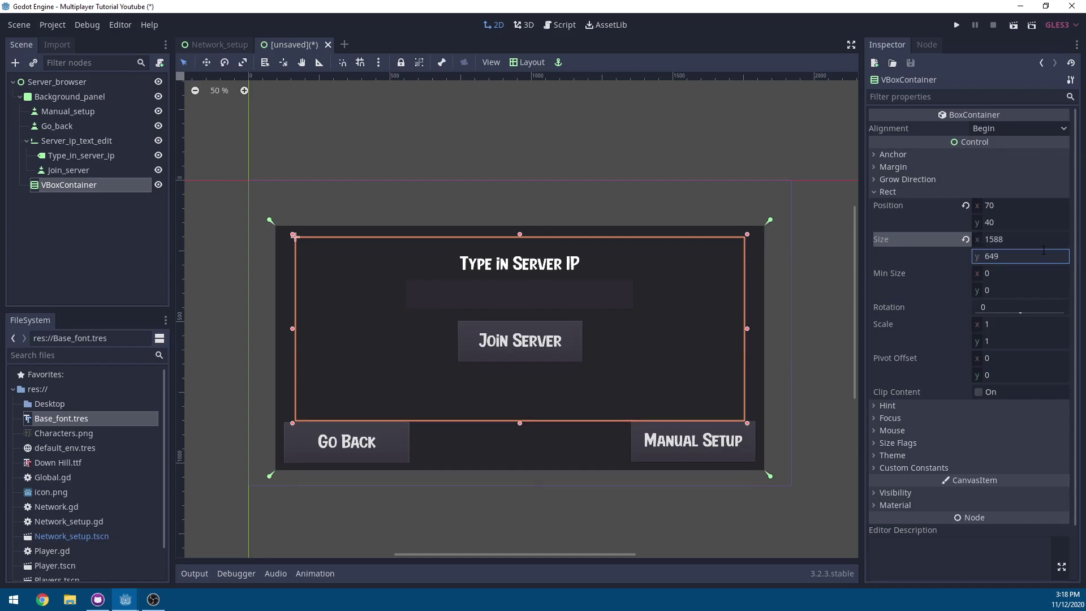
right_click(64, 184)
Step: Add a Label inside the VBoxContainer and name it Searching_for_servers
click(82, 191)
text(label)
key(Return)
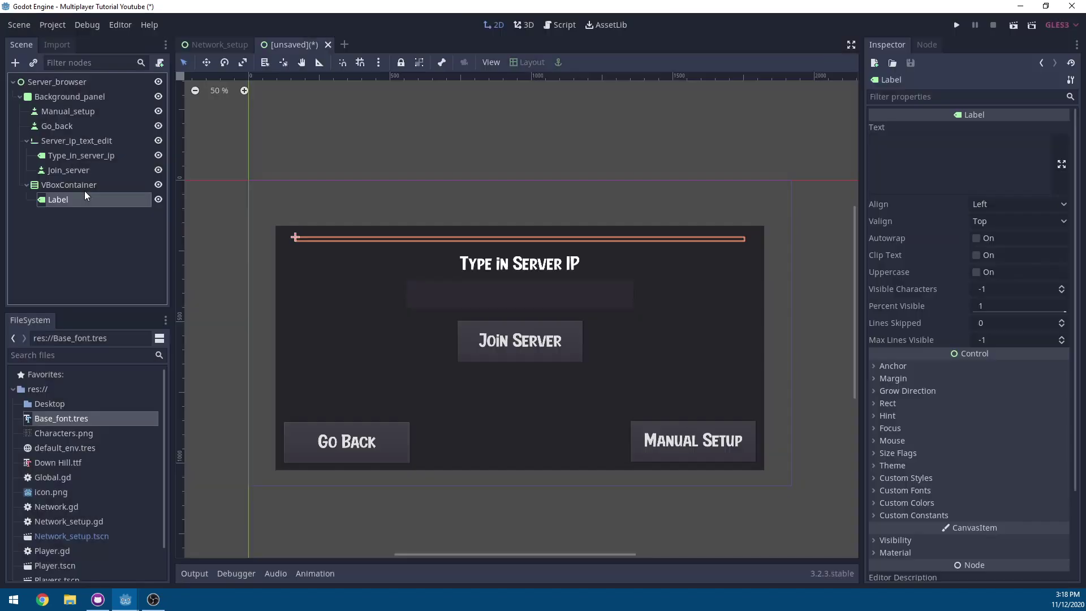
double_click(65, 196)
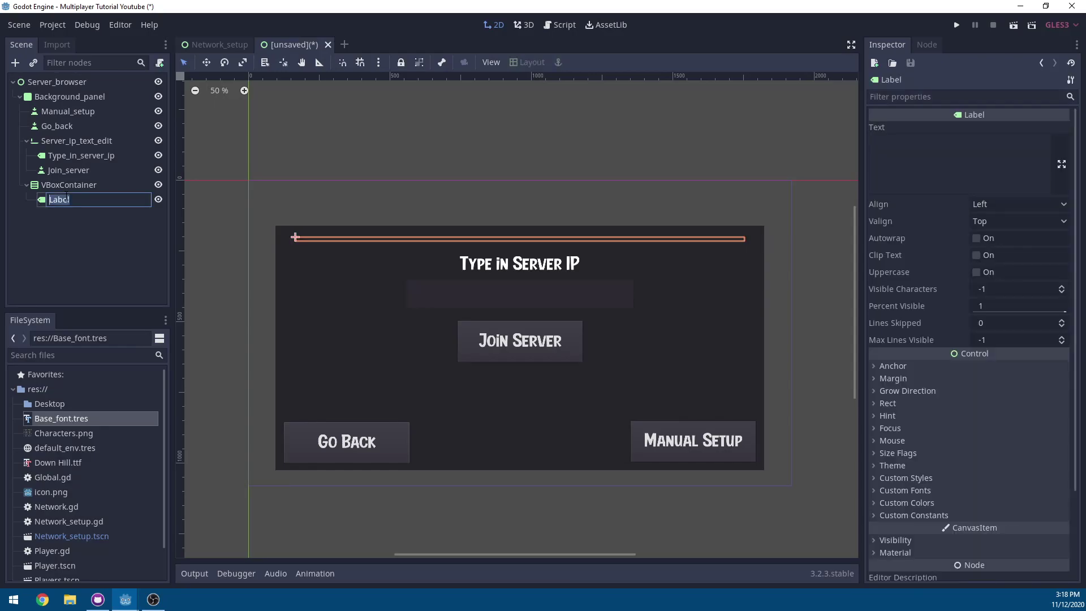
text(Searching )
text(for_servers)
key(Return)
Step: Set the label text to 'Searching for Servers', centred horizontally and vertically
click(890, 145)
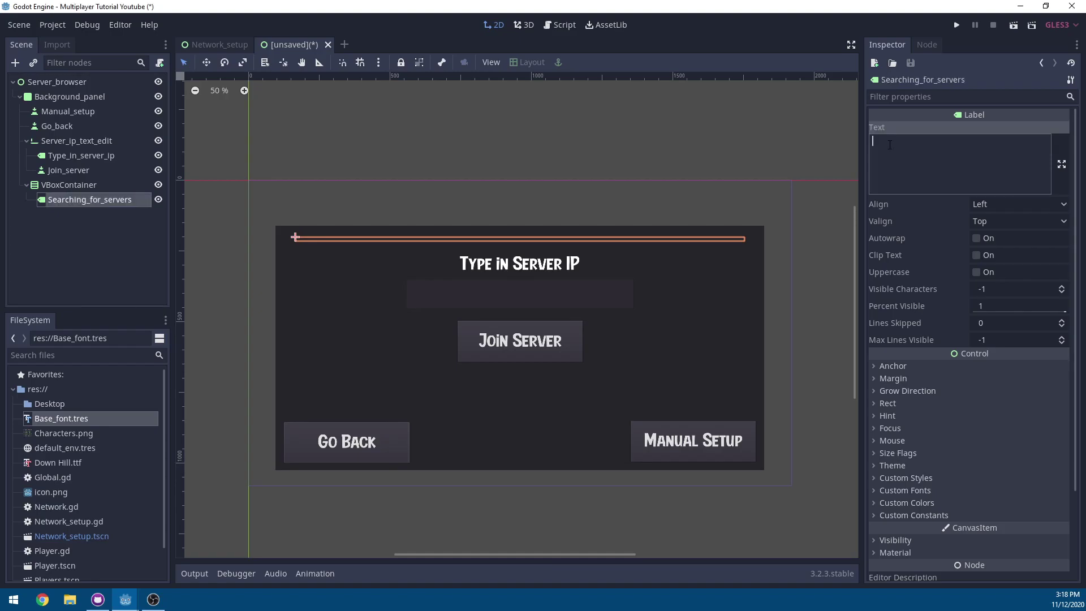
text(Searching for Server)
text(s)
click(993, 205)
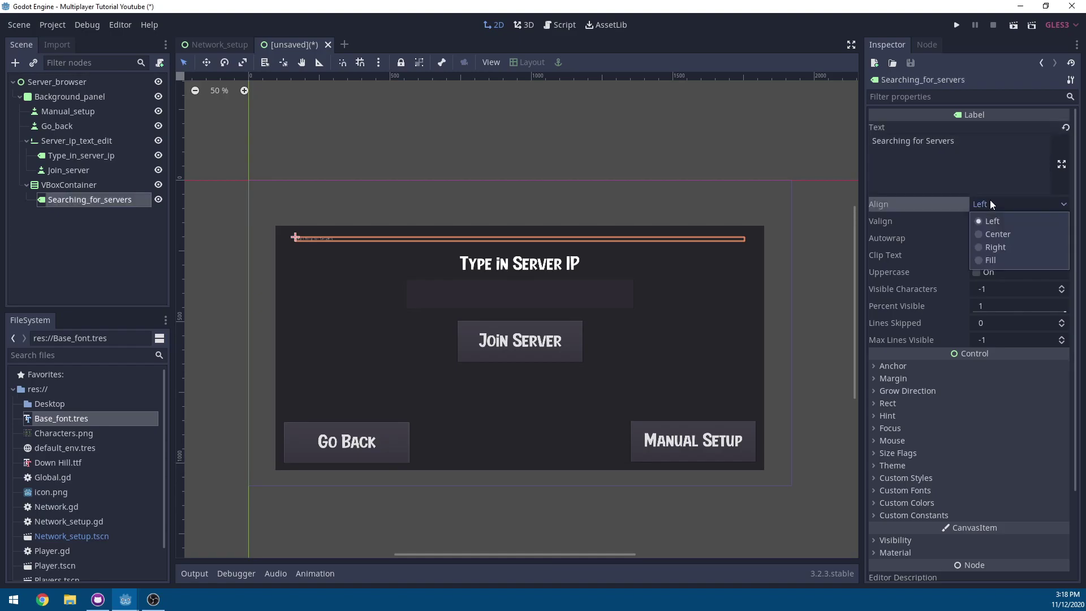
click(996, 234)
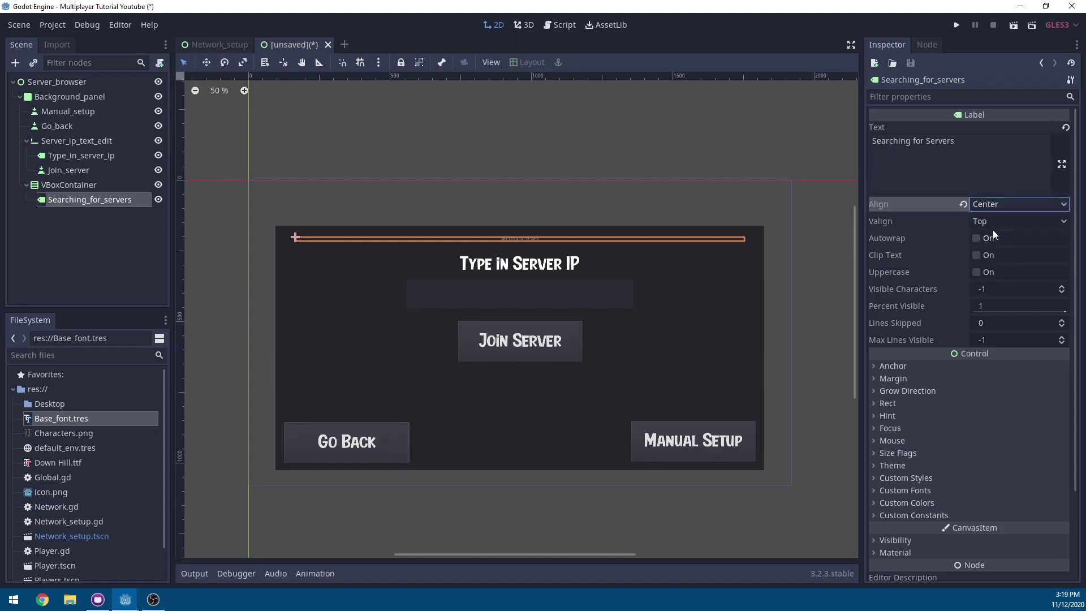
click(994, 222)
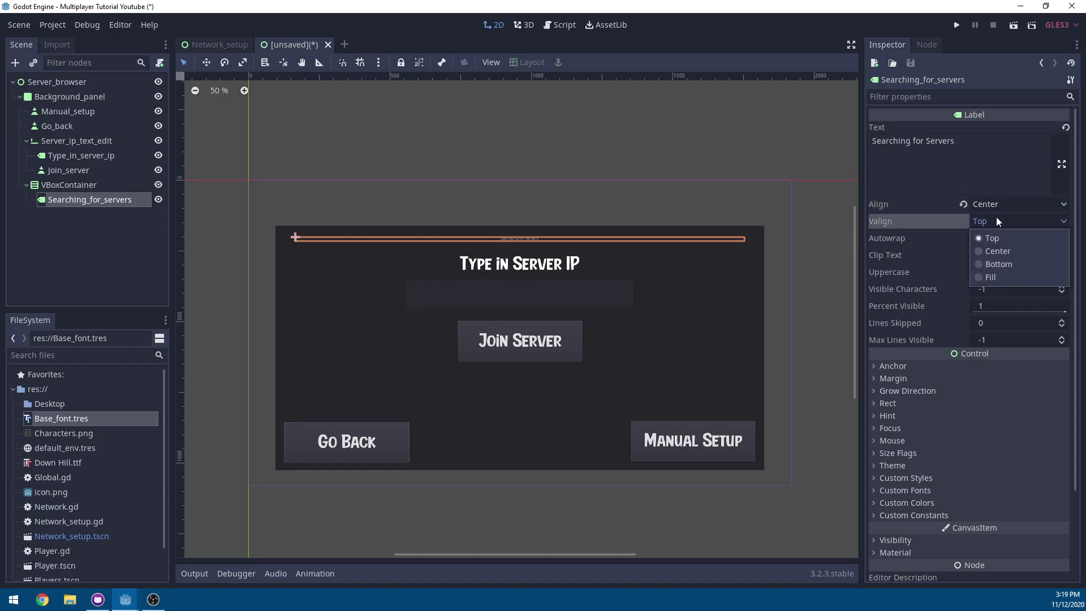
click(996, 248)
Step: Apply Base_font.tres as the label's custom font and set its minimum height to 70
click(906, 490)
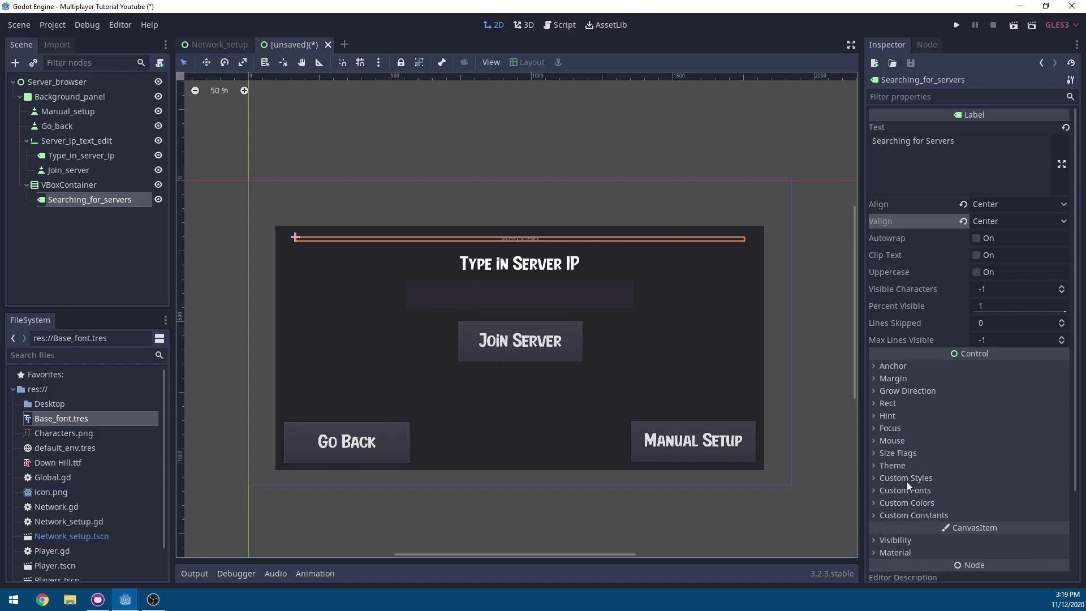
drag(85, 419, 1013, 504)
click(888, 403)
scroll(913, 351, down, 3)
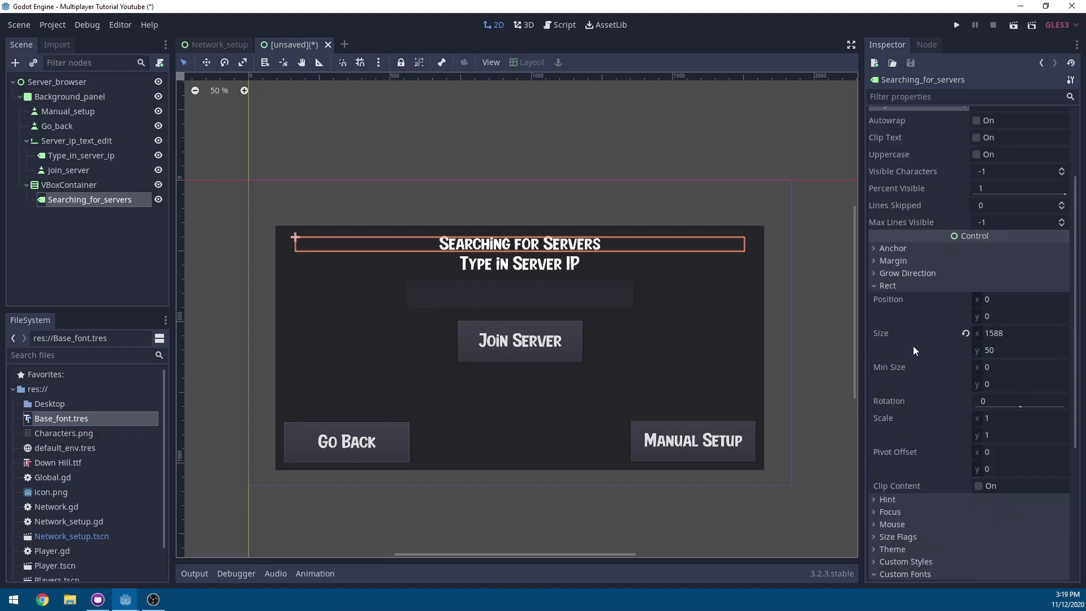
click(990, 384)
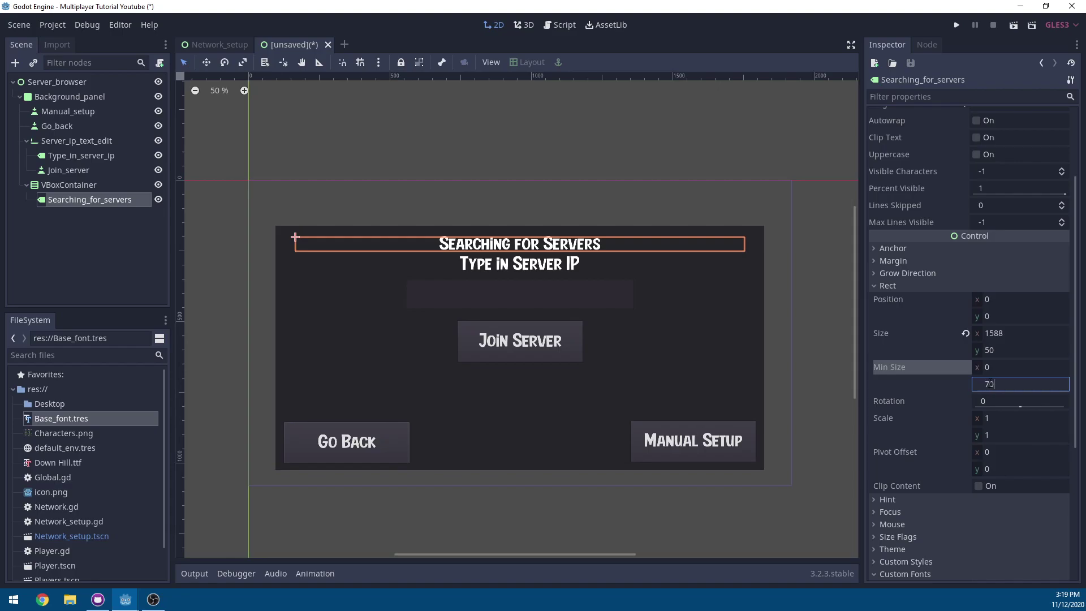
key(Return)
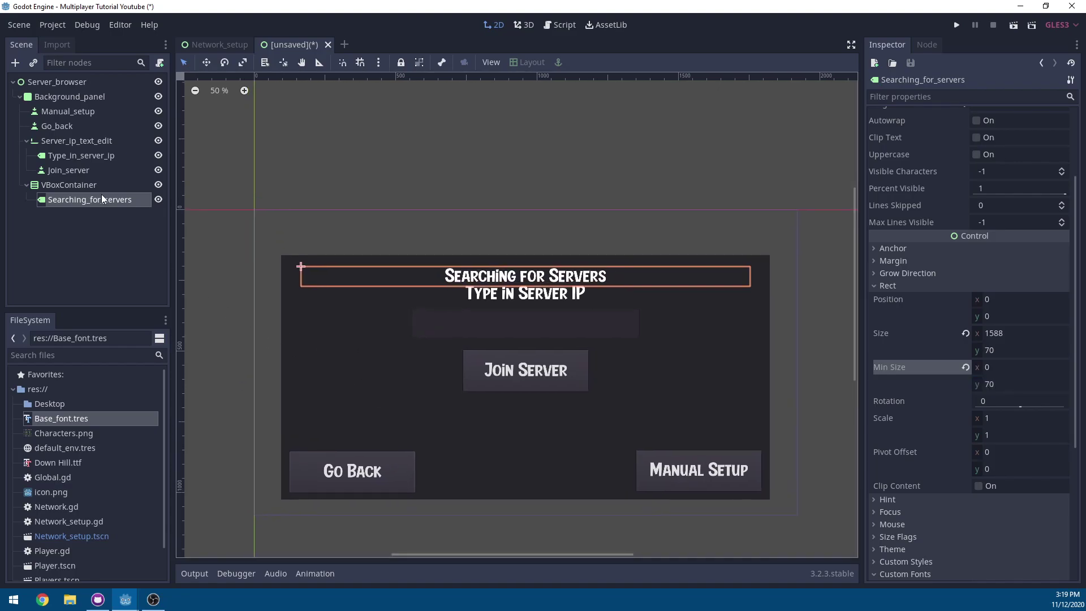
click(67, 185)
click(91, 199)
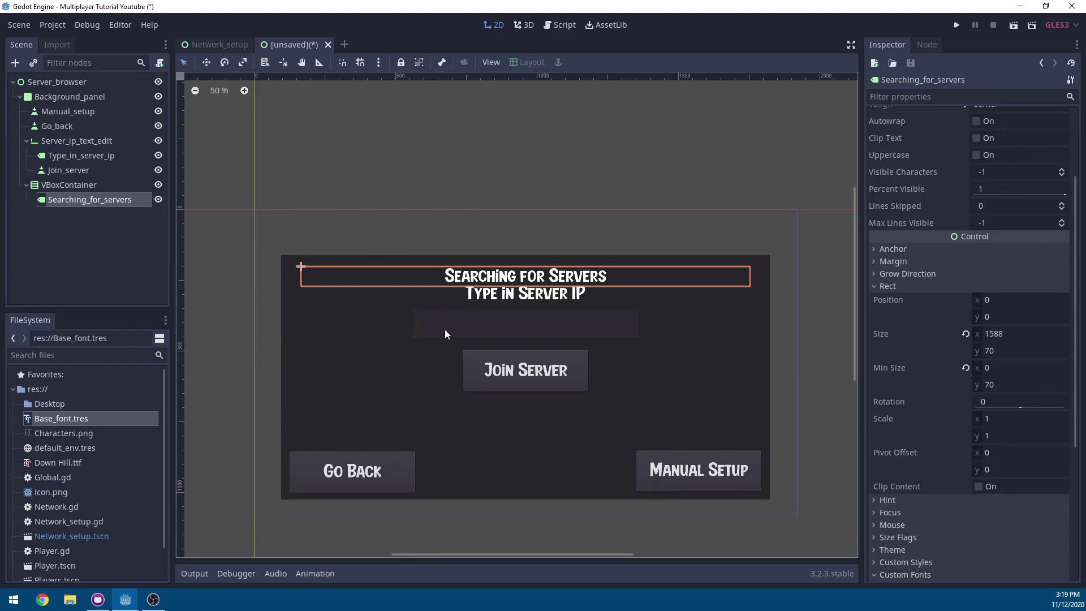
Step: Add an AnimationPlayer as a child of Searching_for_servers
scroll(444, 329, up, 5)
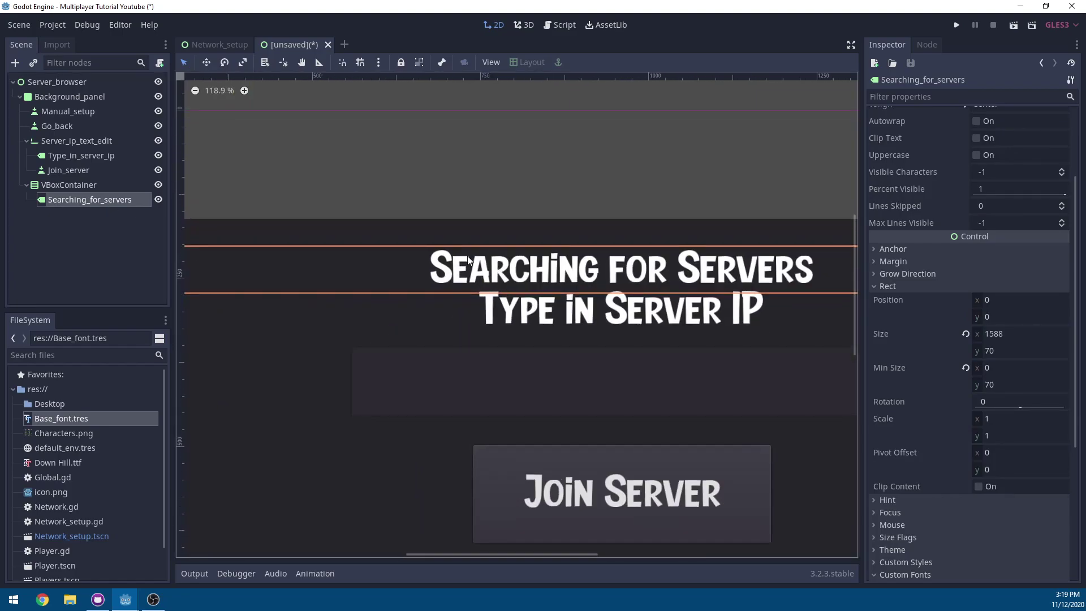
right_click(64, 202)
click(85, 236)
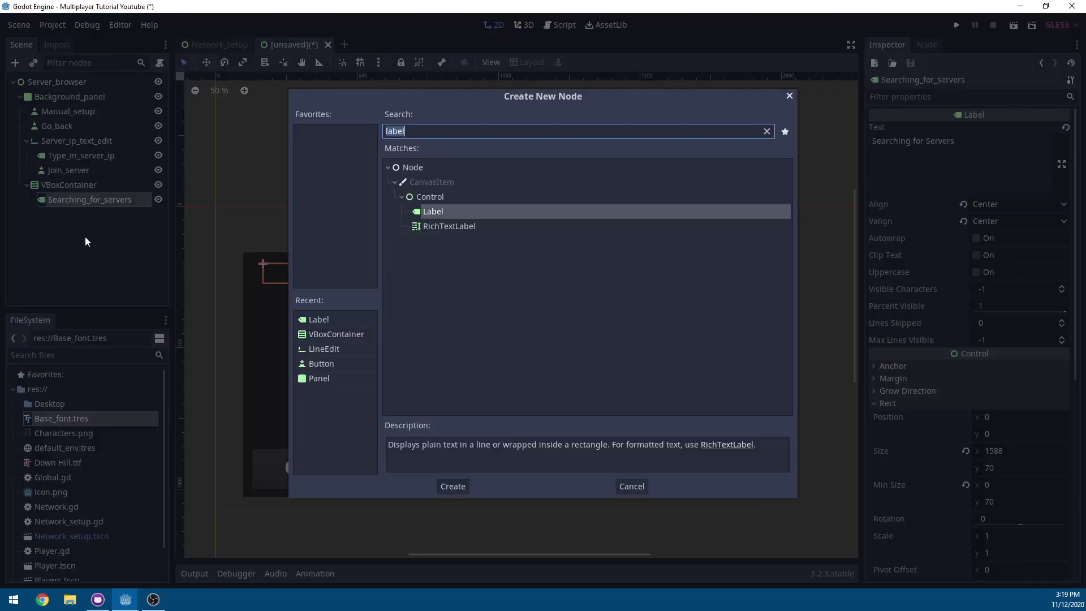
text(animation)
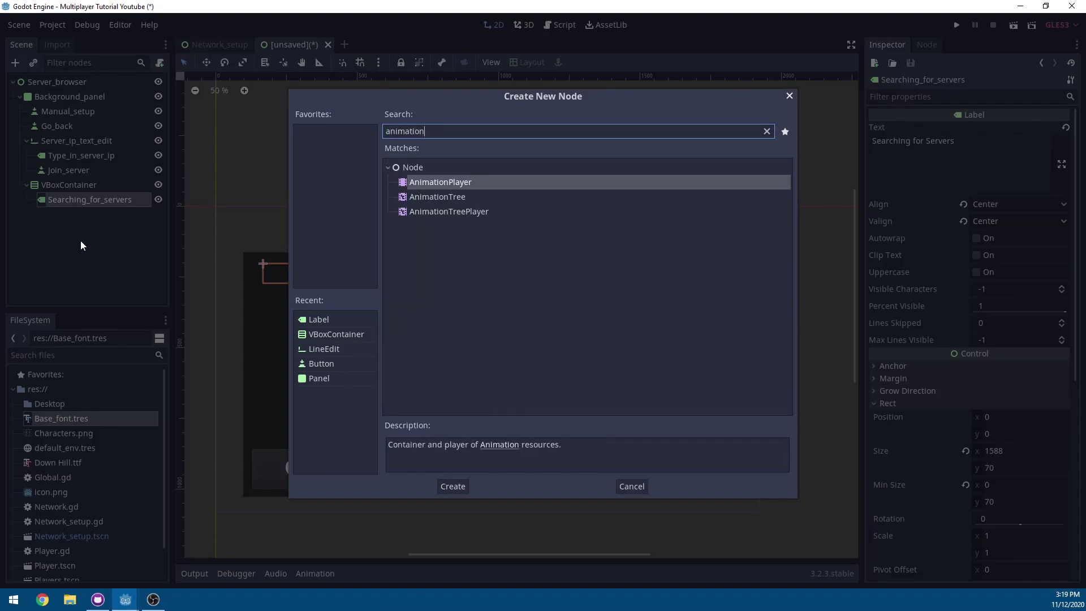
key(Return)
Step: Create a new animation named Searching
click(351, 446)
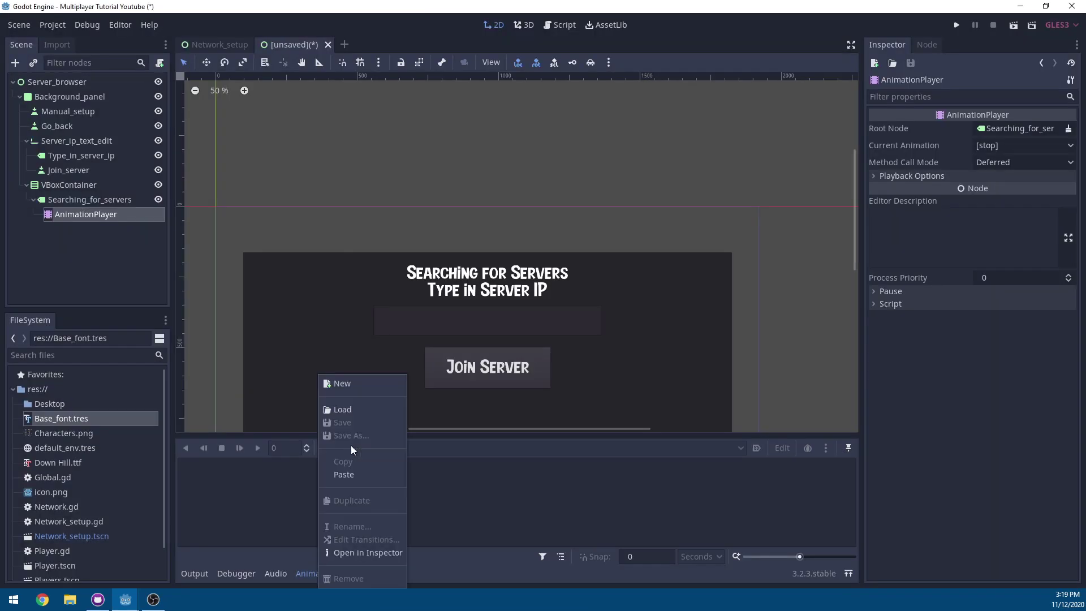
click(349, 383)
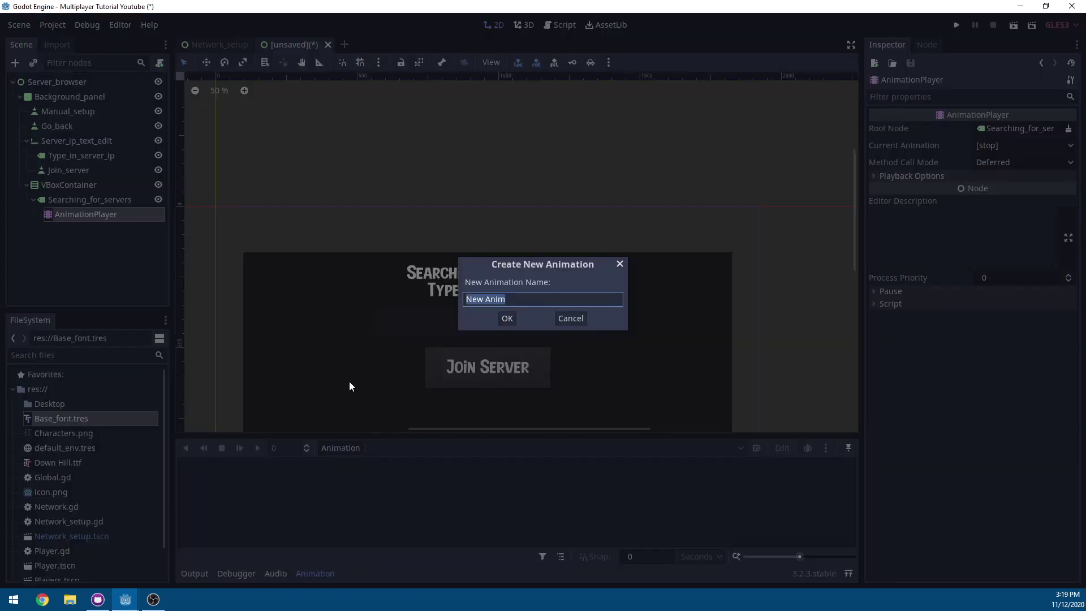
key(BackSpace)
text(Searching)
key(Return)
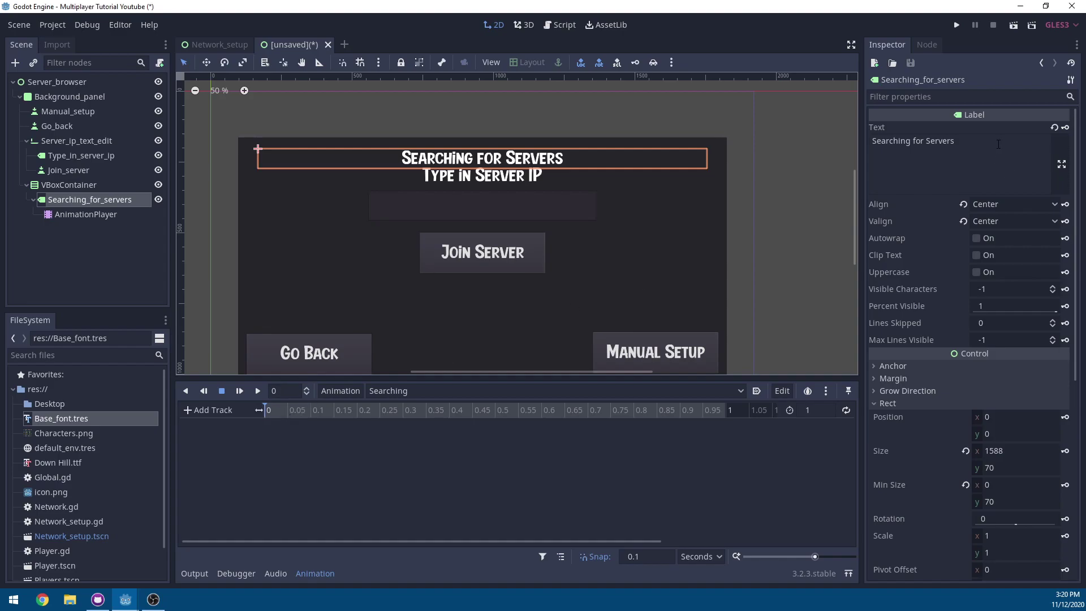
Step: Keyframe the label text at successive times up to 0.6 s, adding one dot per key
click(999, 144)
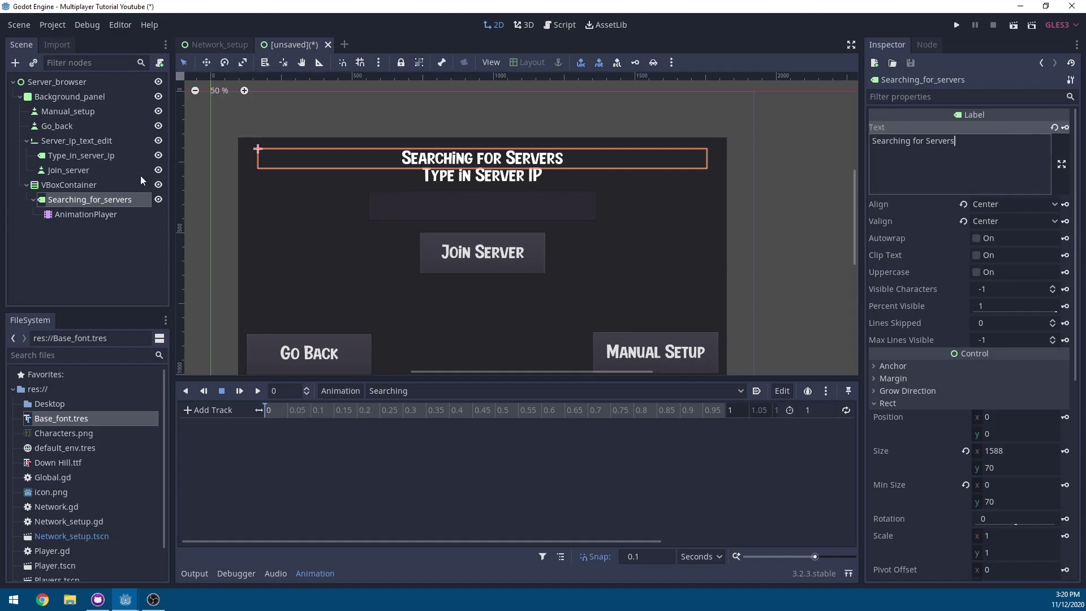
click(1066, 128)
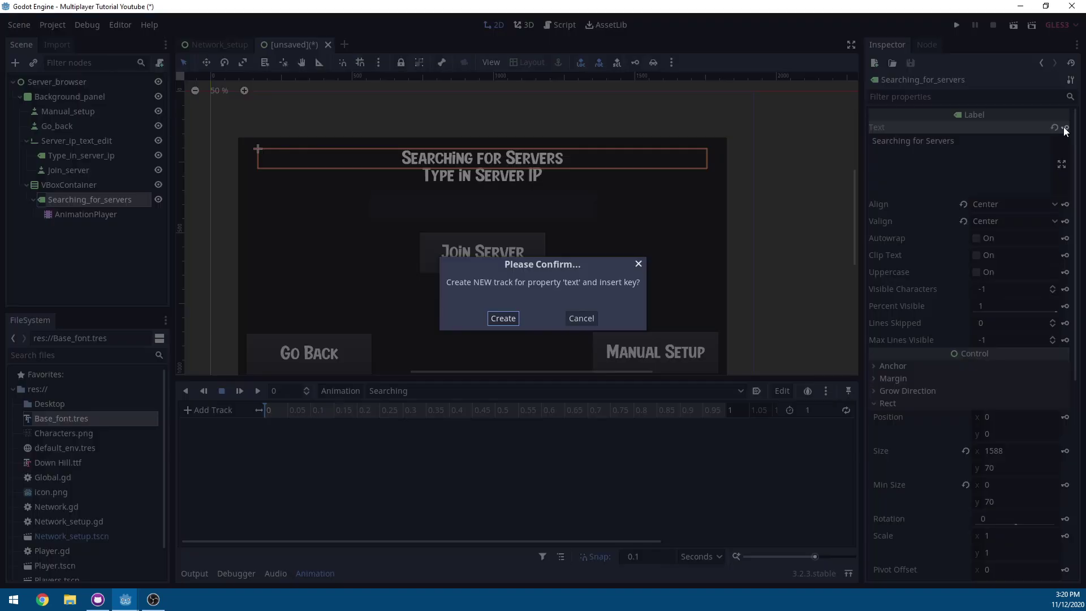
click(504, 318)
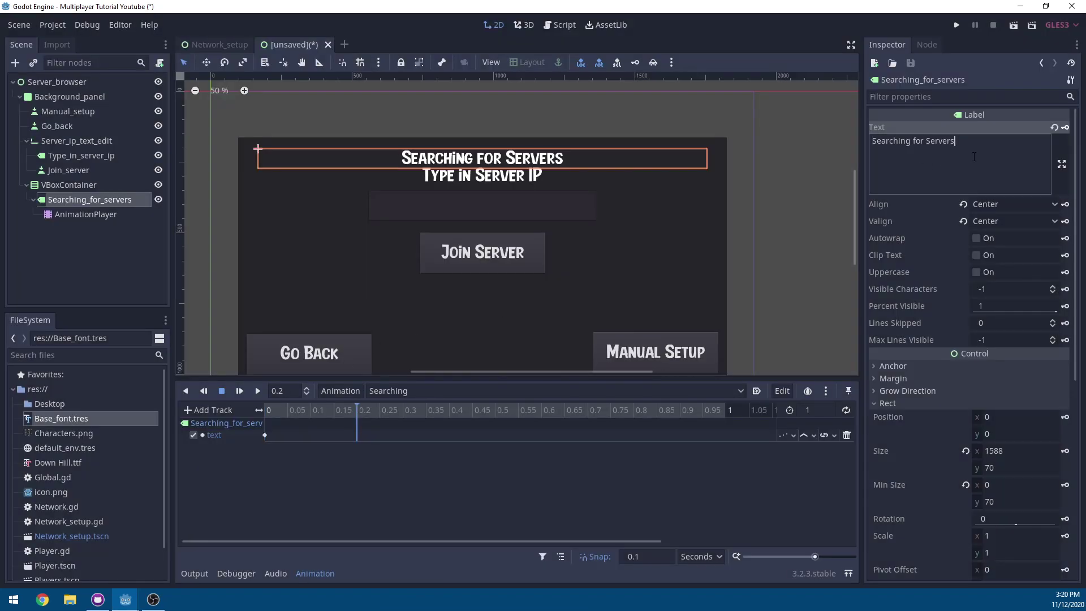
text(.)
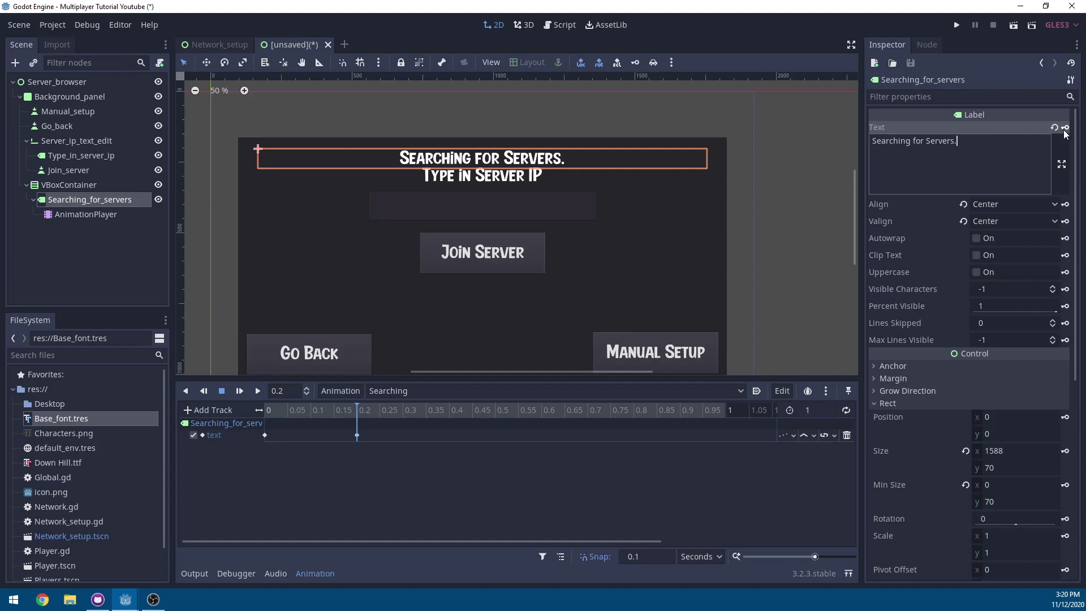
click(465, 416)
text(.)
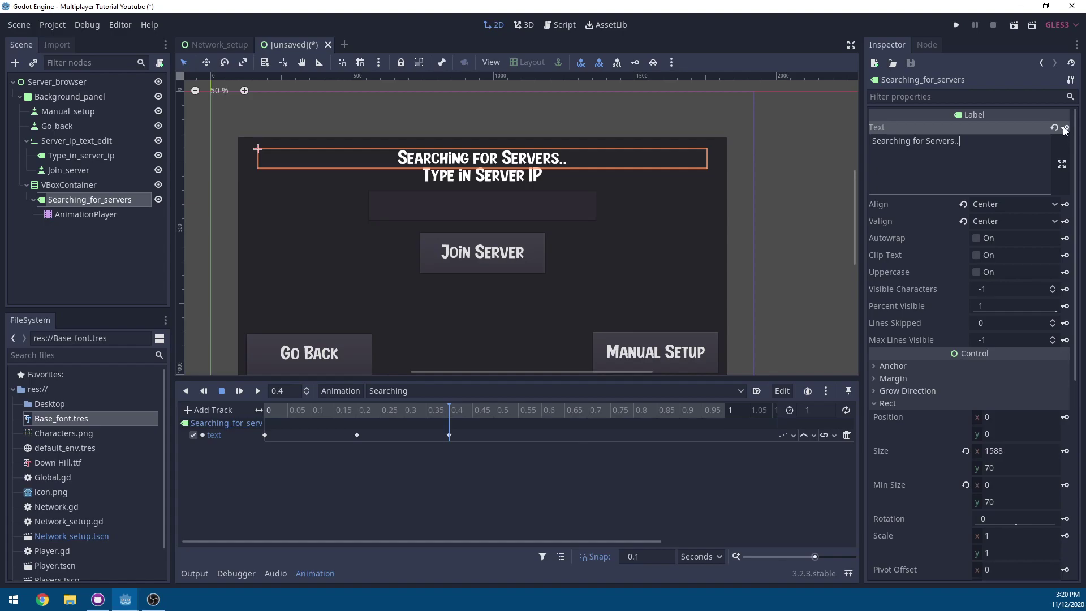
click(542, 411)
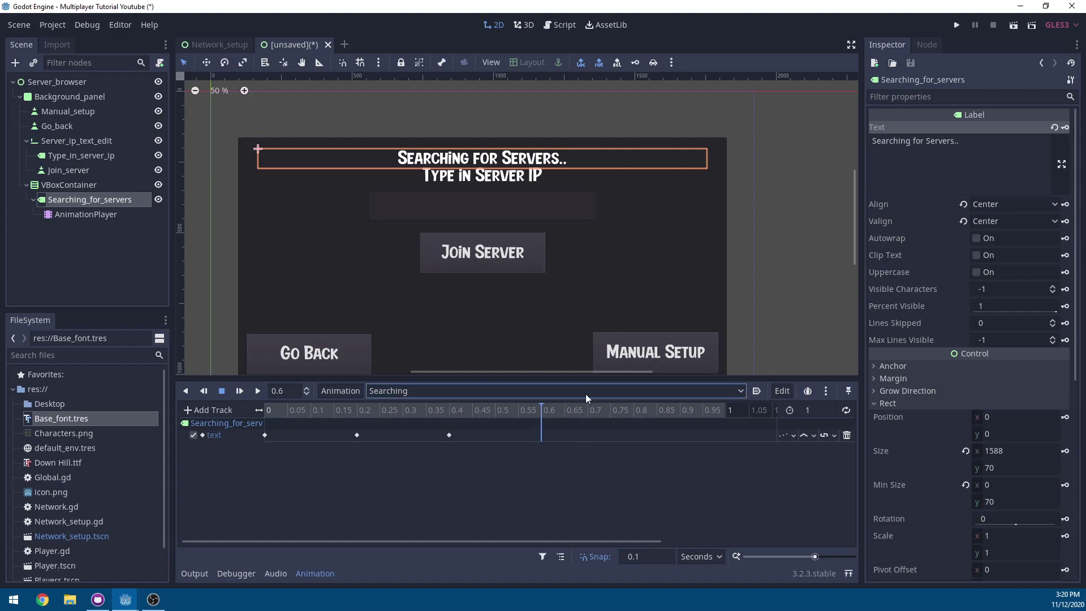
click(976, 147)
text(.)
click(1065, 130)
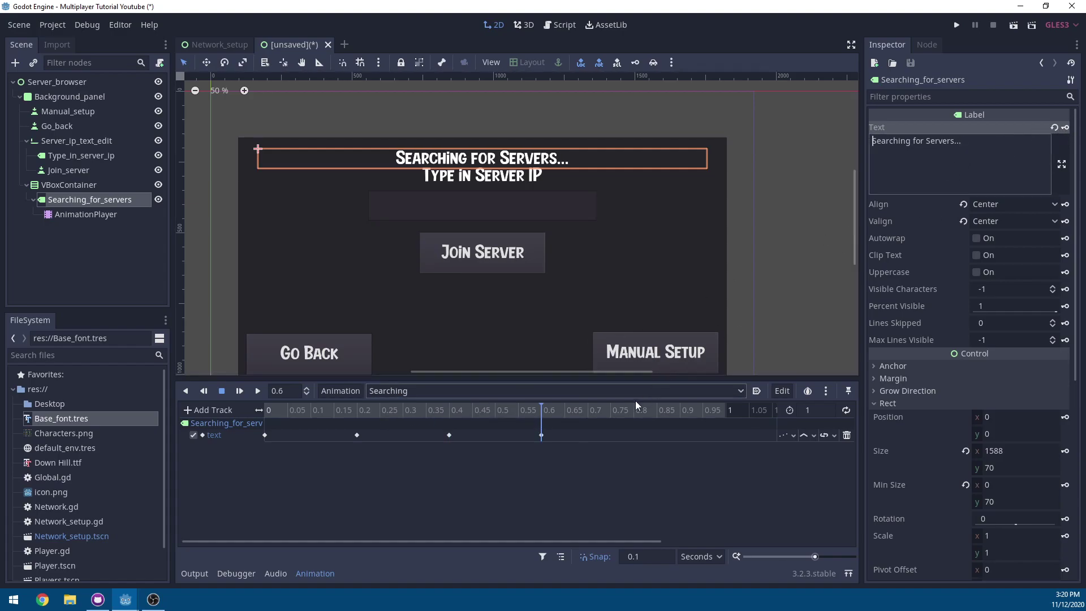
Step: Set the Searching animation length to 0.8 s, enable looping and autoplay, and rewind
click(814, 411)
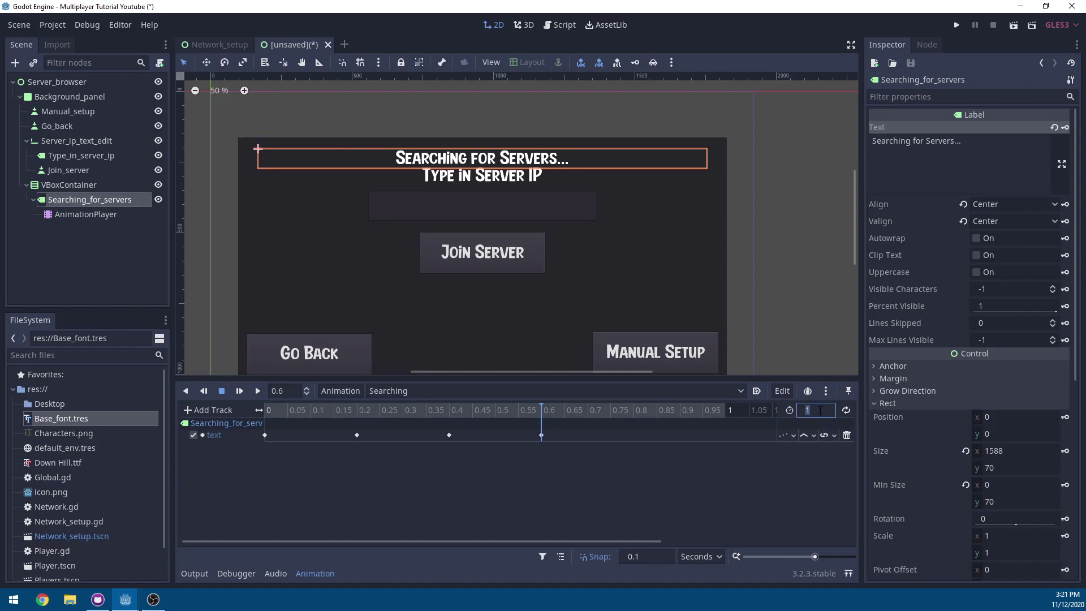
key(Return)
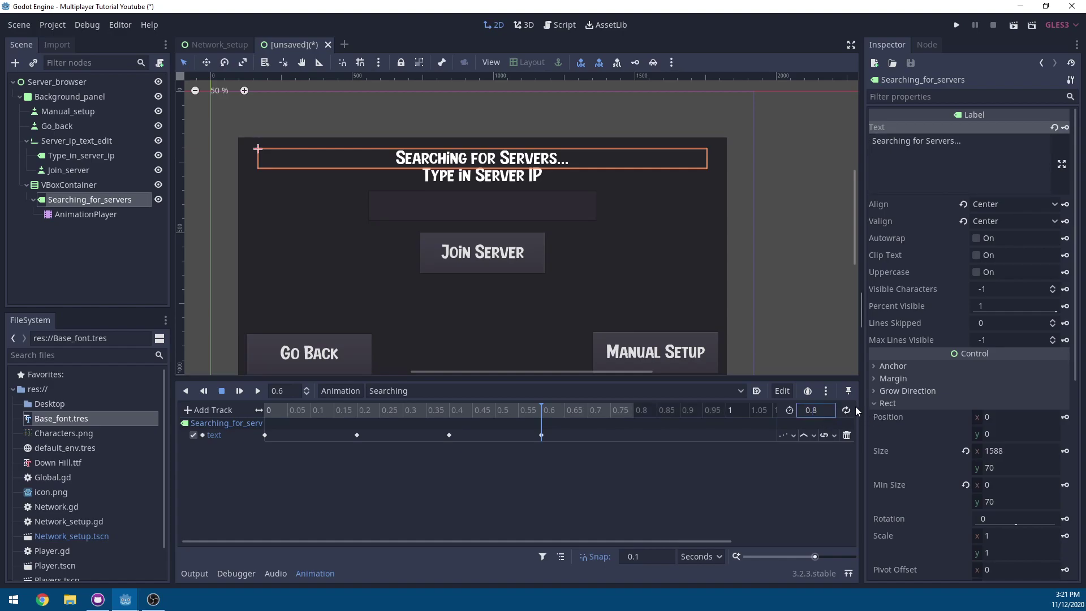
click(846, 410)
click(757, 391)
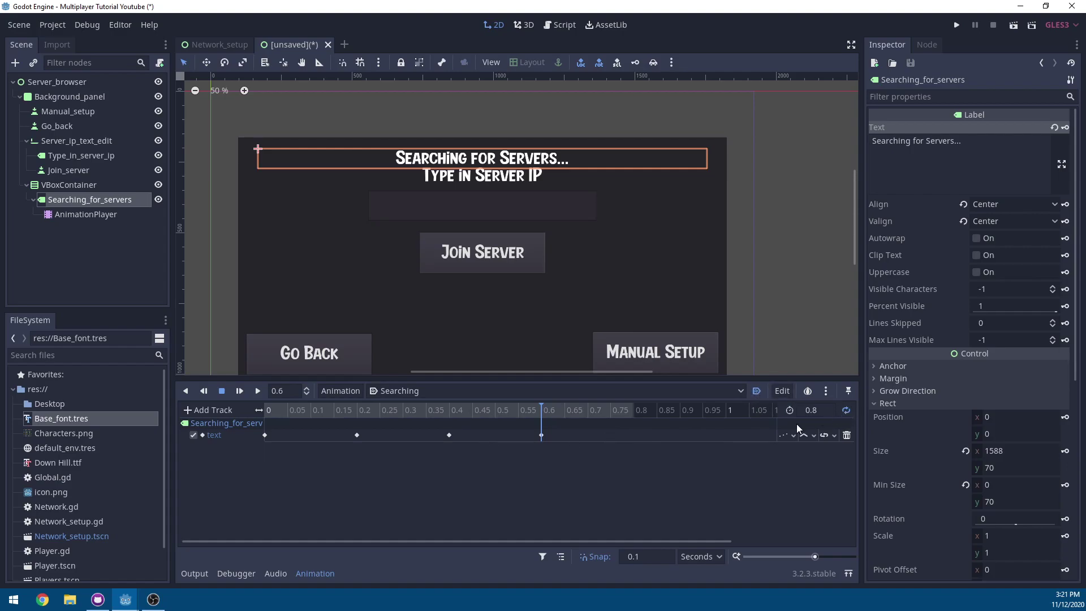
drag(478, 409, 231, 413)
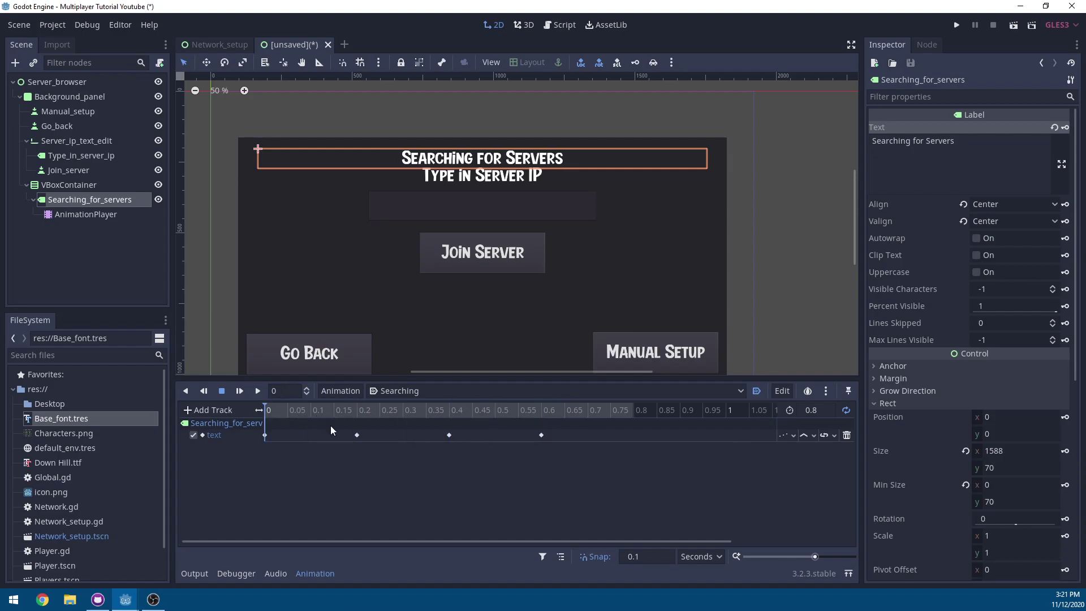
Step: Play the Searching animation and set the AnimationPlayer's playback speed to 0.5
key(d)
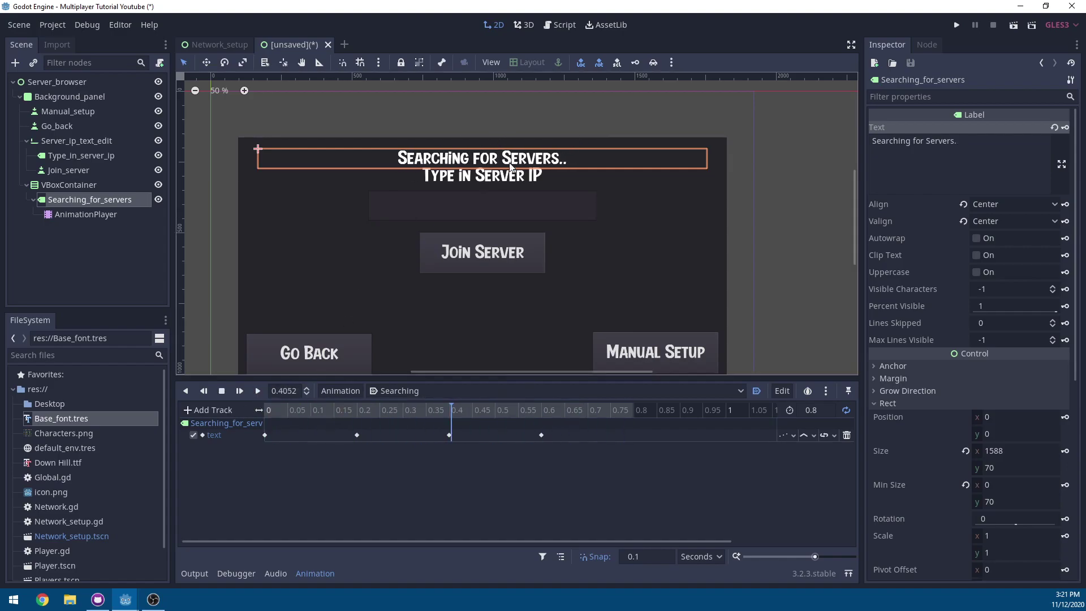
click(435, 274)
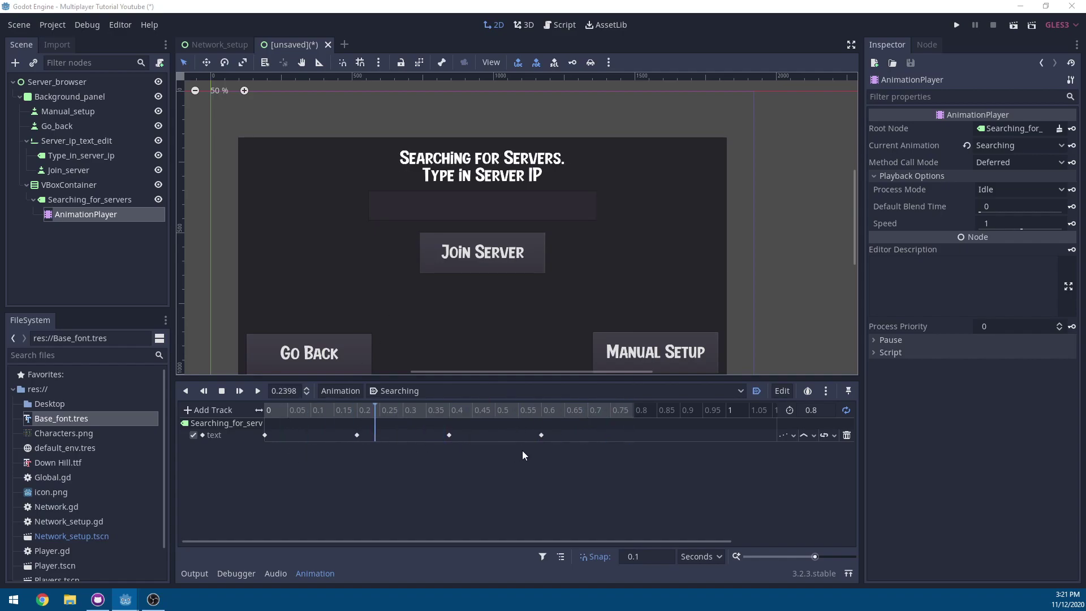
click(999, 222)
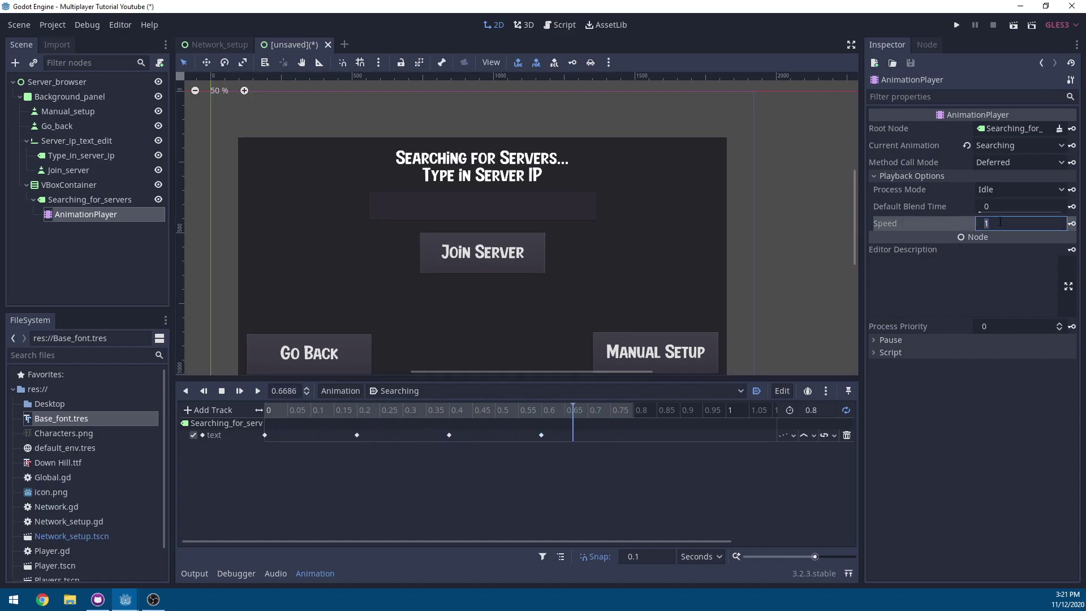
text(0.5)
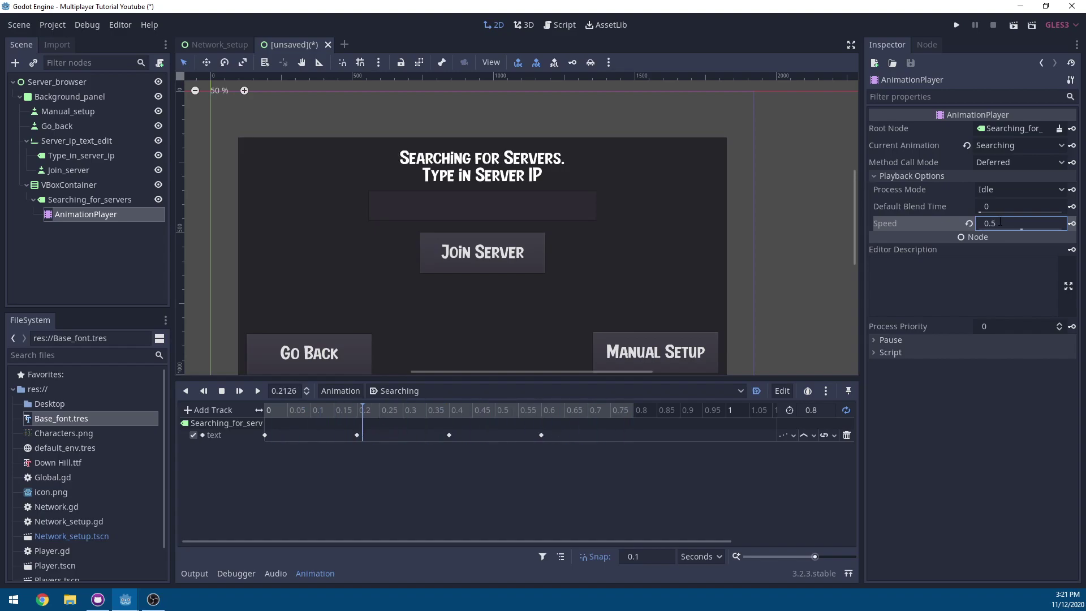
key(Return)
Step: Preview the animation by hiding and reshowing the IP field group and searching container
scroll(500, 199, up, 1)
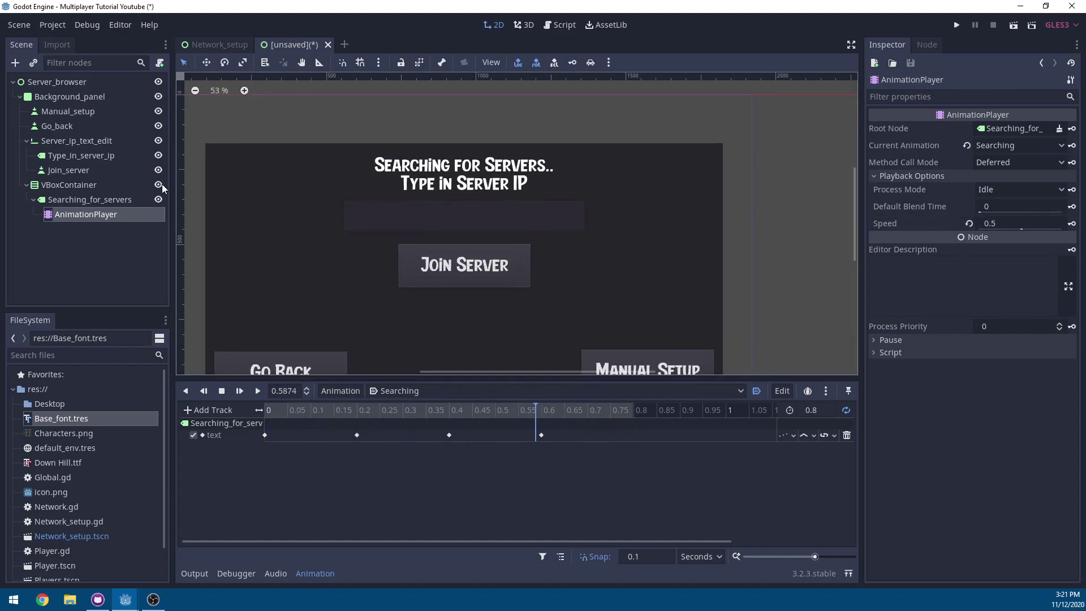
click(159, 141)
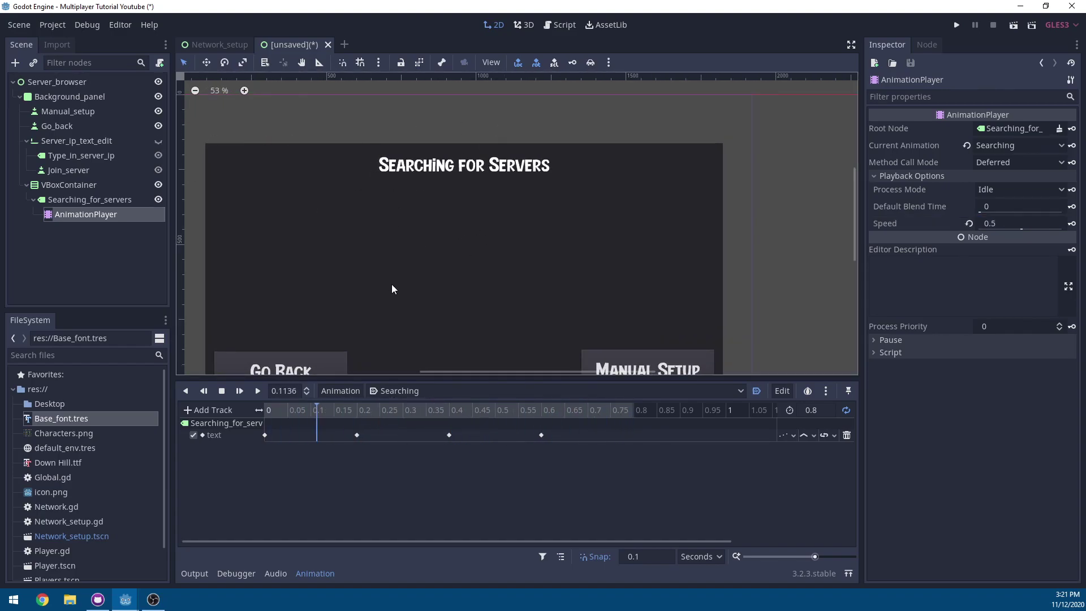
scroll(391, 285, down, 3)
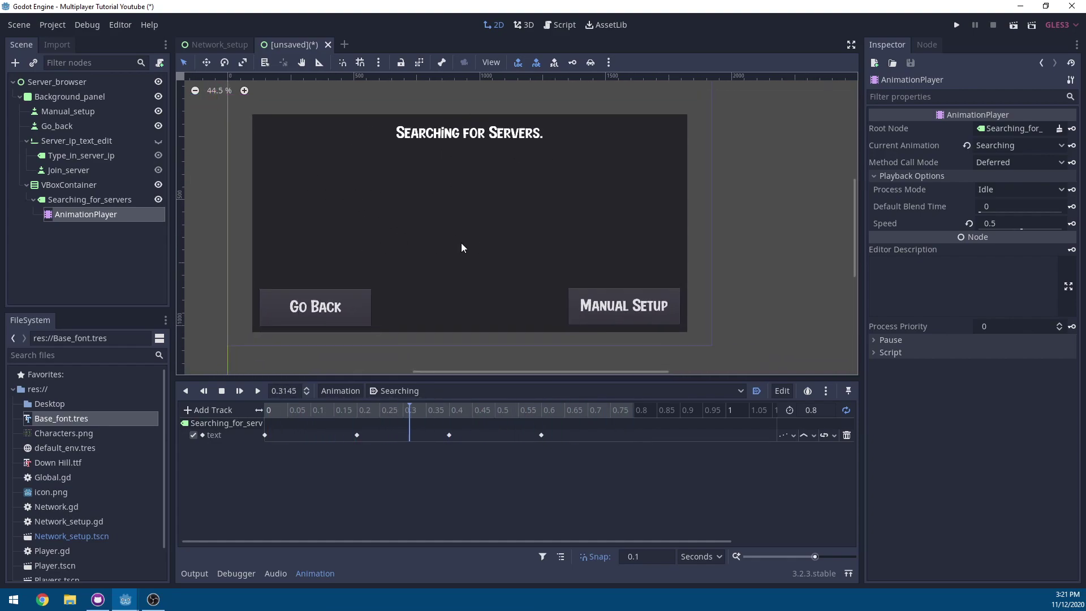
click(158, 141)
click(158, 185)
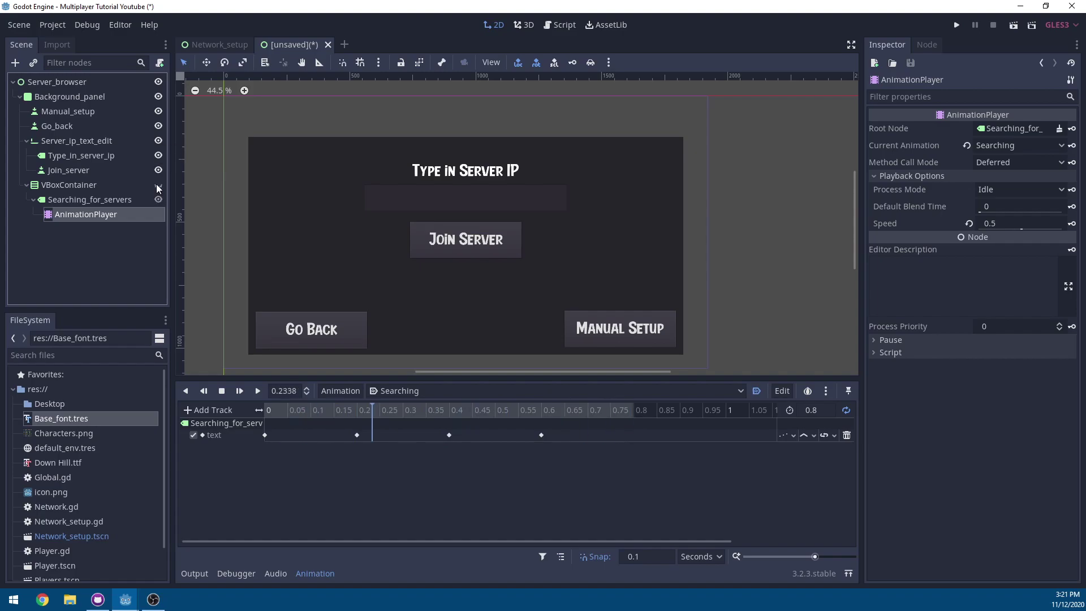
click(158, 185)
scroll(385, 198, up, 1)
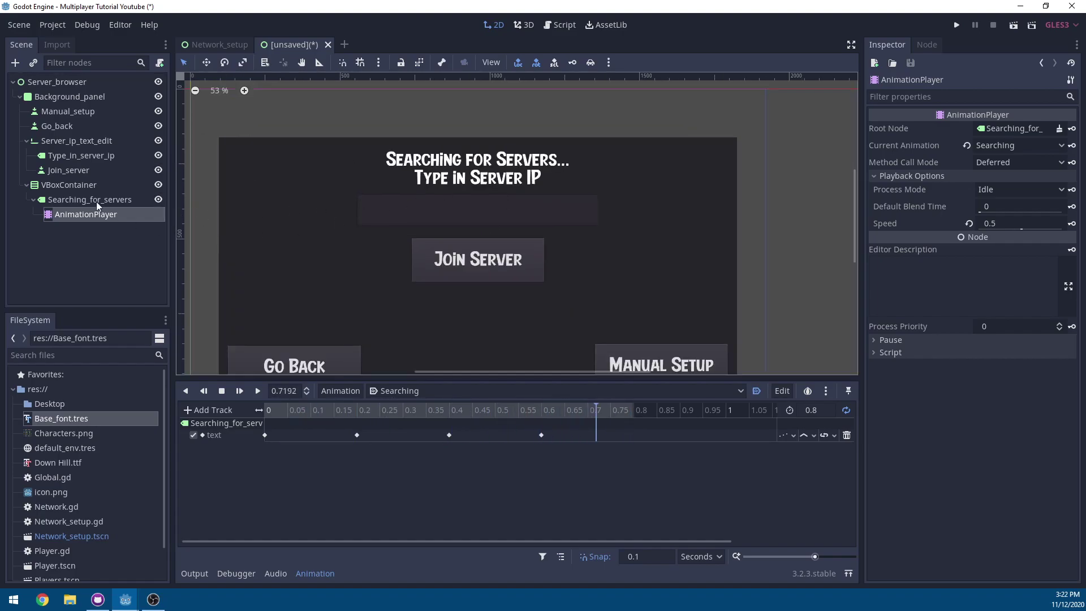
click(151, 186)
click(155, 185)
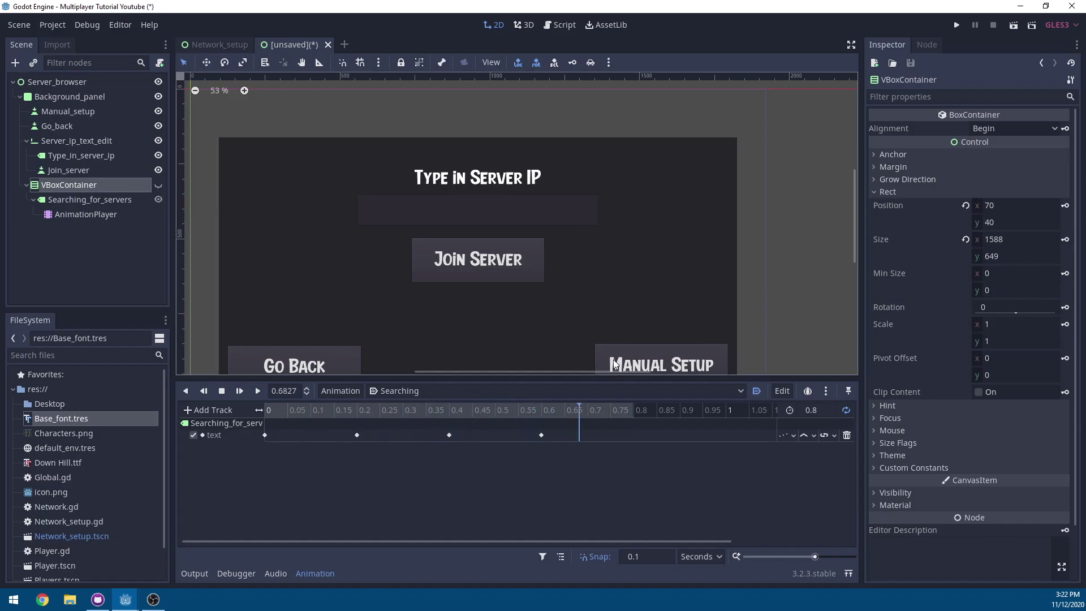
click(159, 185)
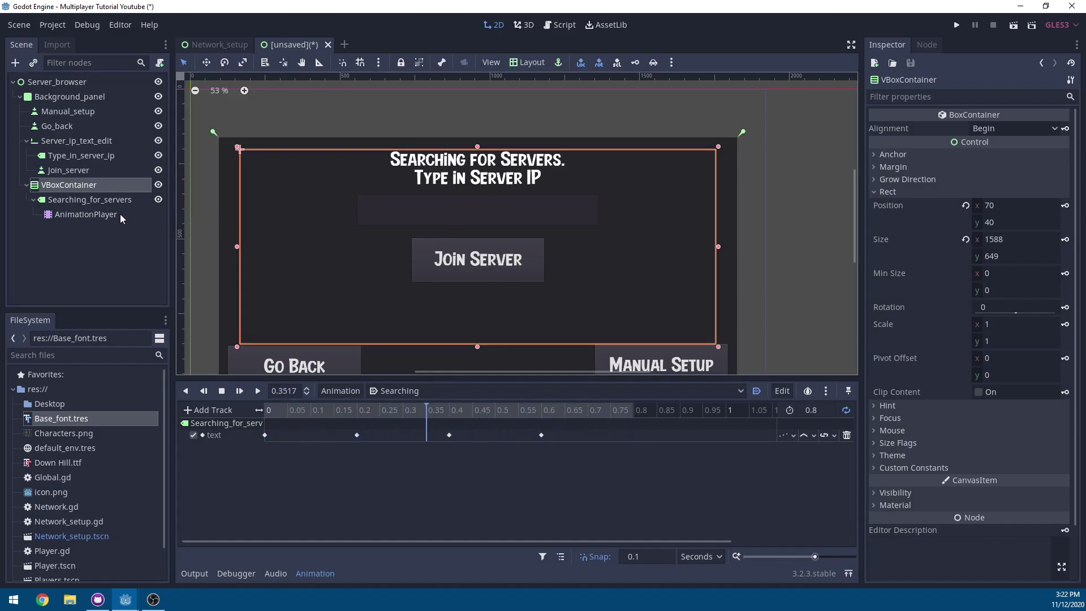
click(89, 98)
key(ctrl+a)
Step: Add a Label under Background_panel named Server_browser_label
key(Escape)
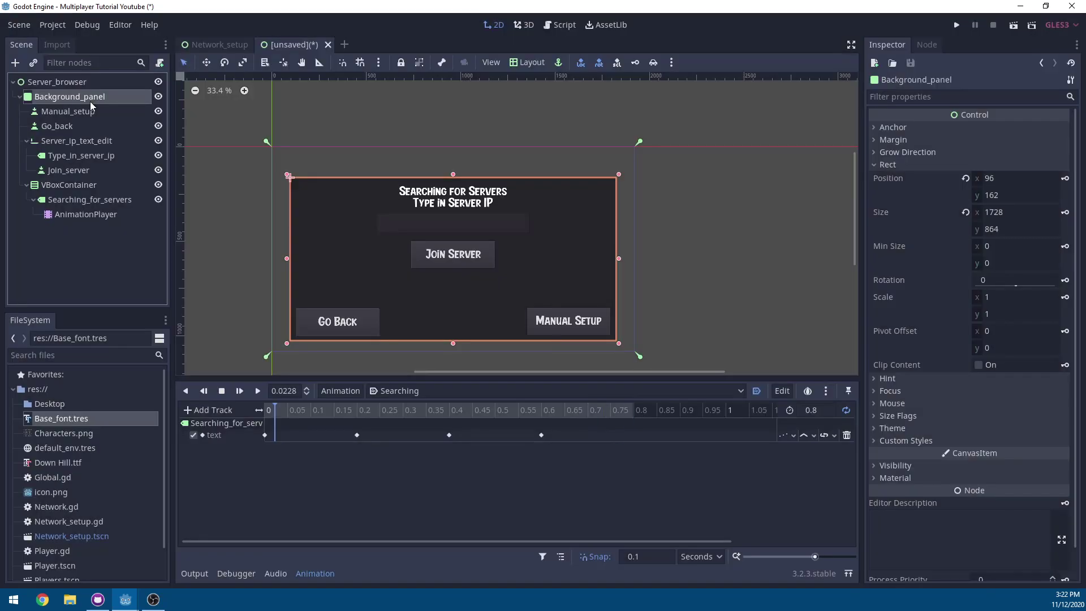
right_click(91, 100)
click(99, 108)
text(label)
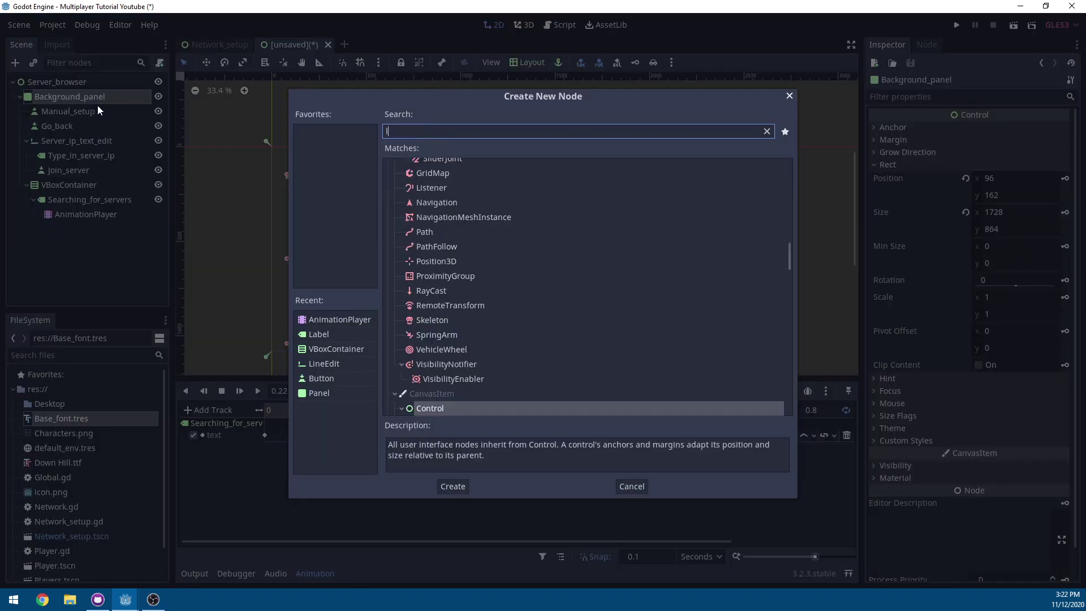
key(Return)
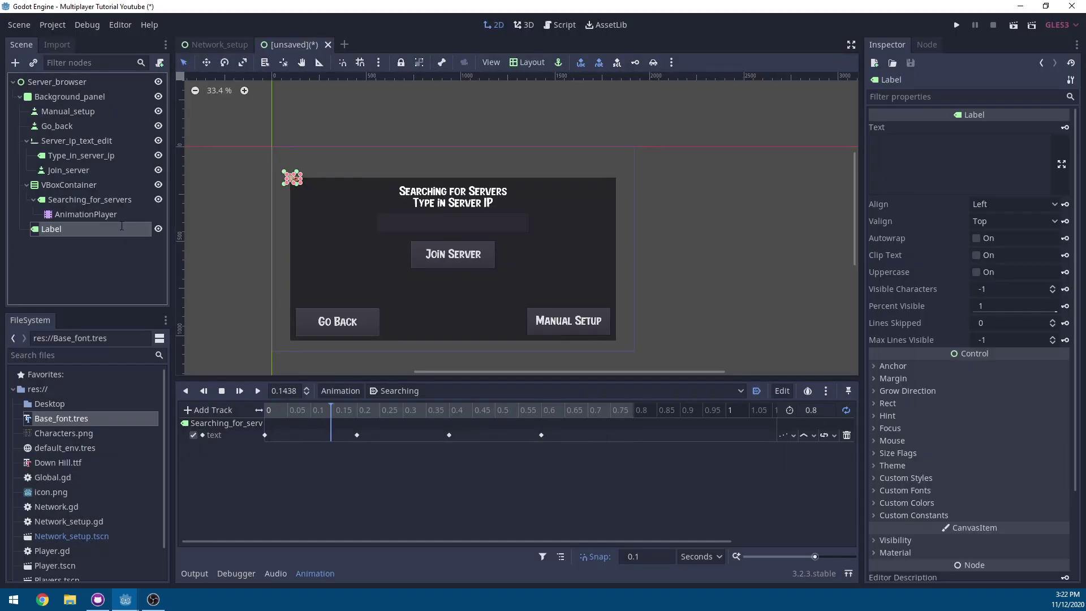
double_click(121, 229)
text(Server_bro)
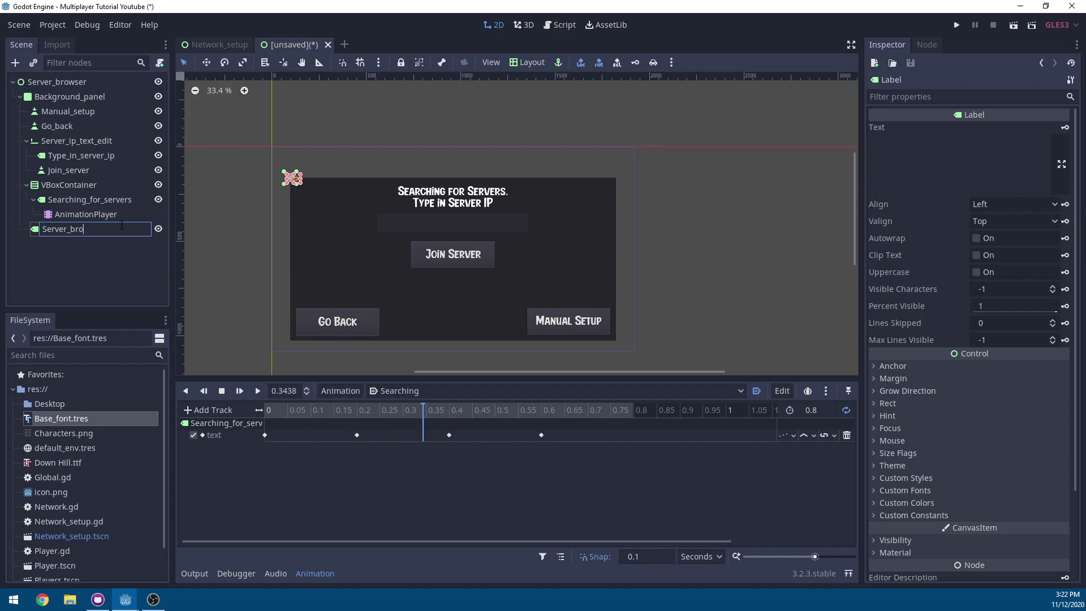
text(wser_label)
key(Return)
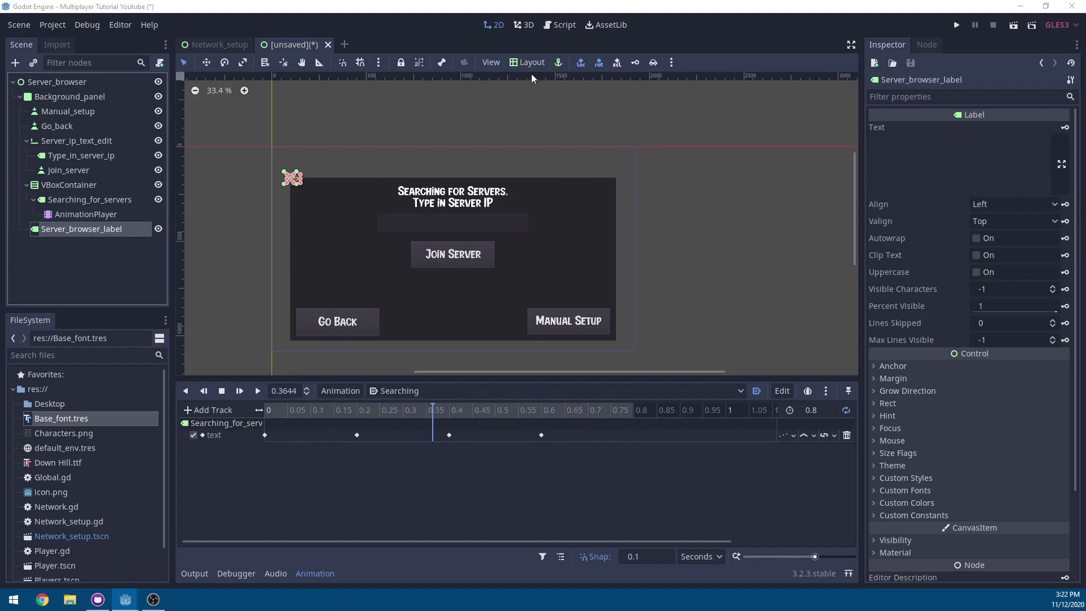
Step: Give the label the Top Wide layout and 'Server Browser' text, centred both ways
click(526, 62)
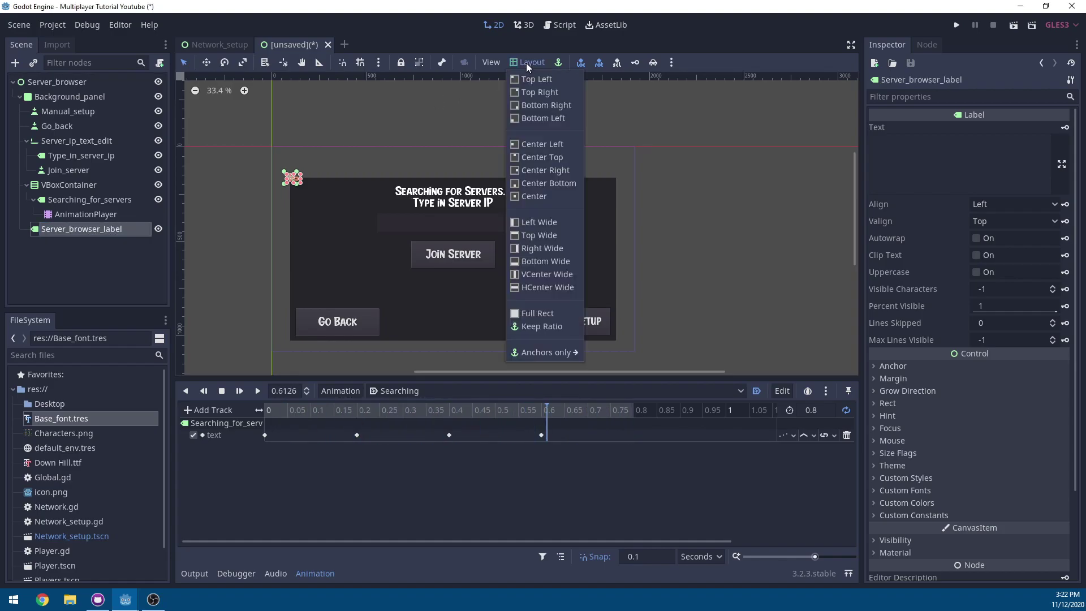
click(534, 236)
scroll(503, 198, up, 1)
click(944, 169)
text(Server Browser)
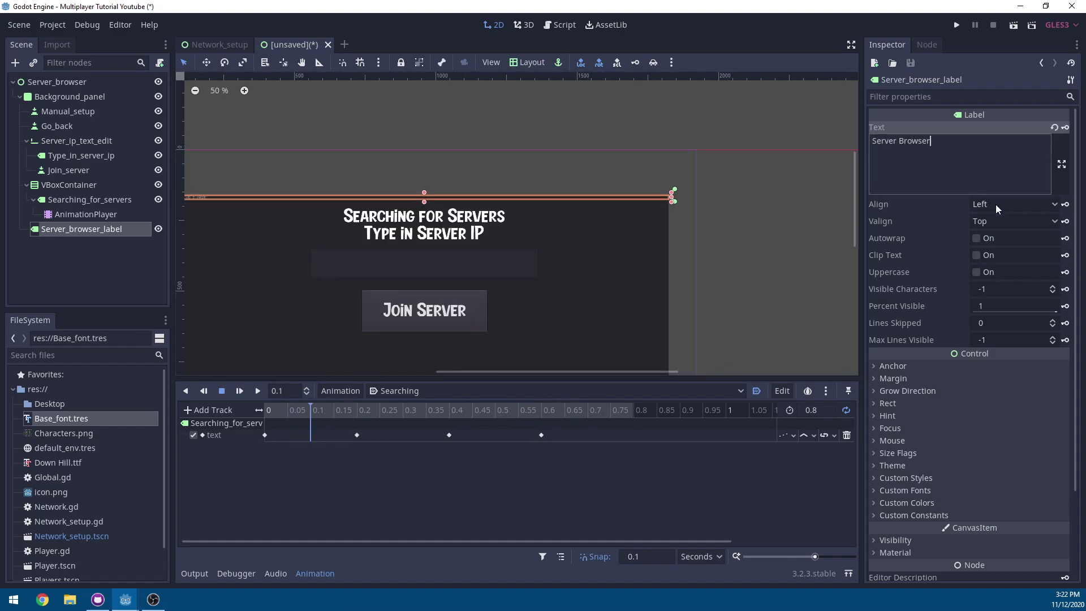
click(996, 205)
click(998, 233)
click(1000, 221)
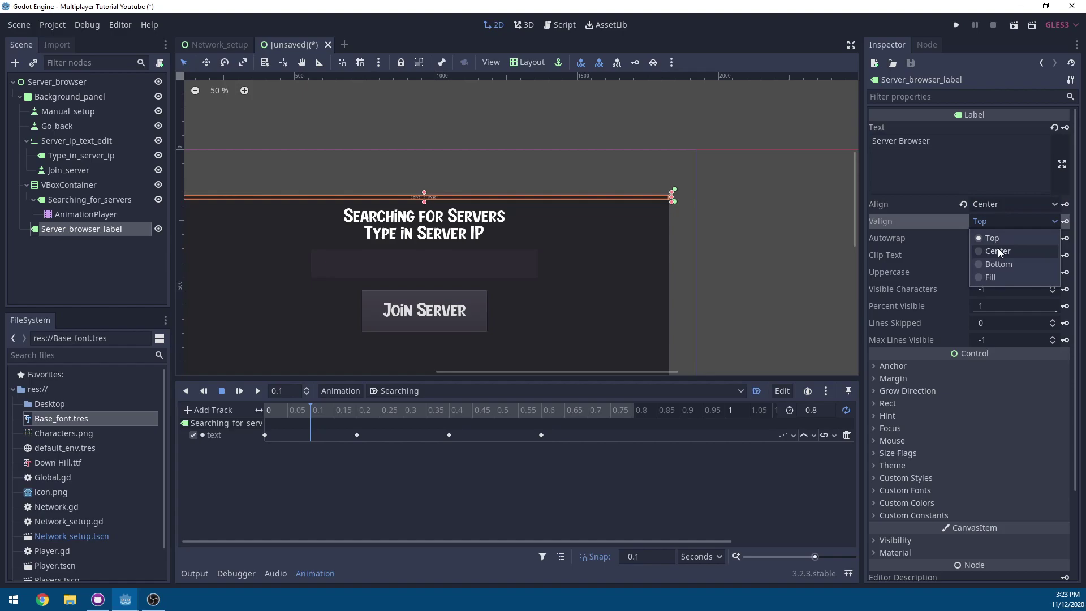
click(998, 251)
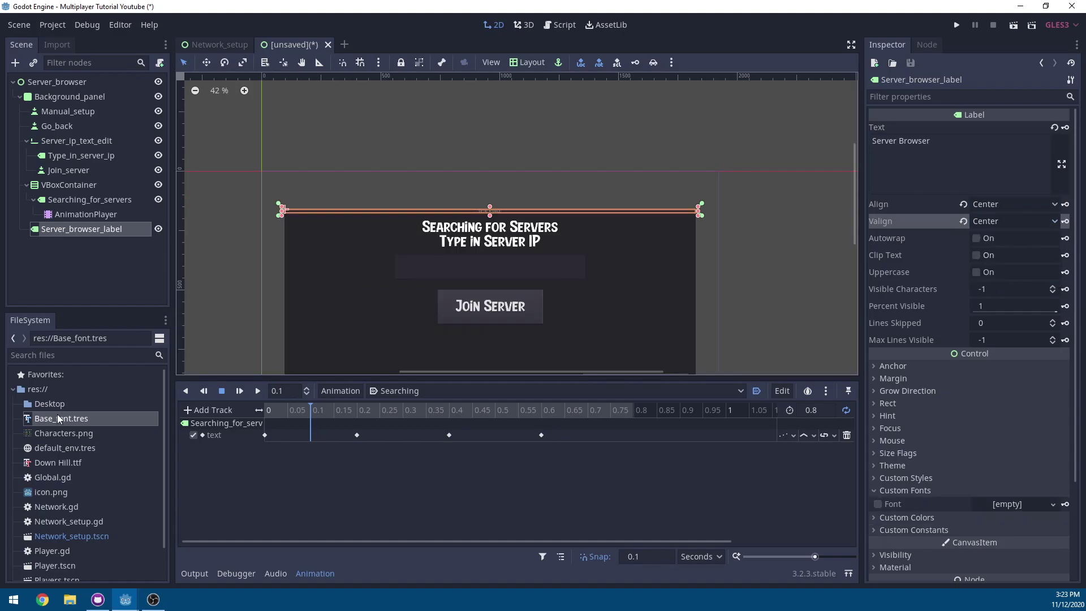
Step: Apply Base_font.tres to the title label and set y position -176 and height 176
drag(59, 418, 1019, 504)
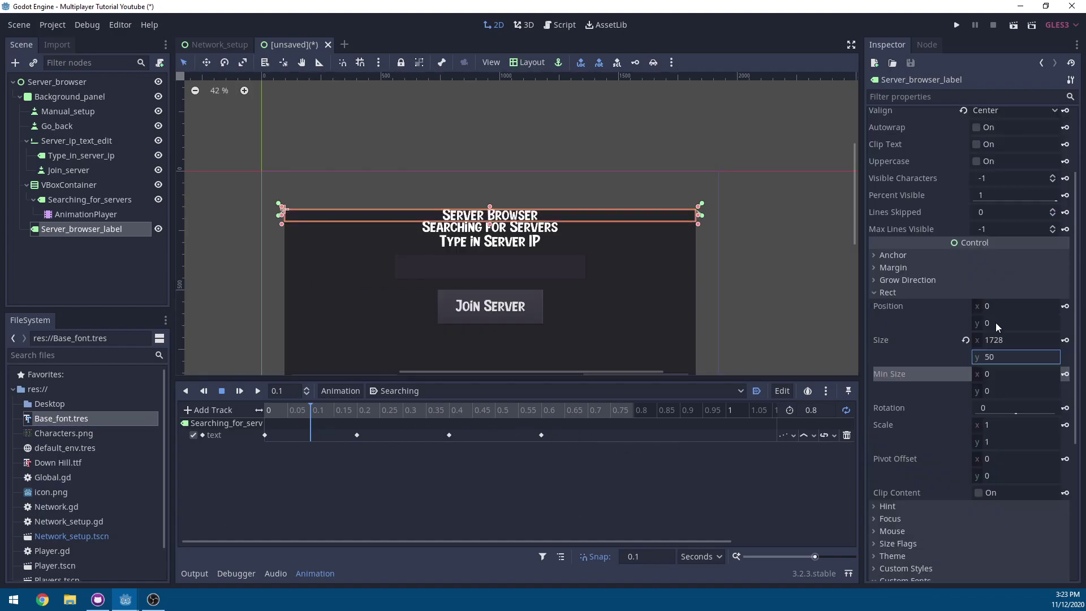
click(994, 323)
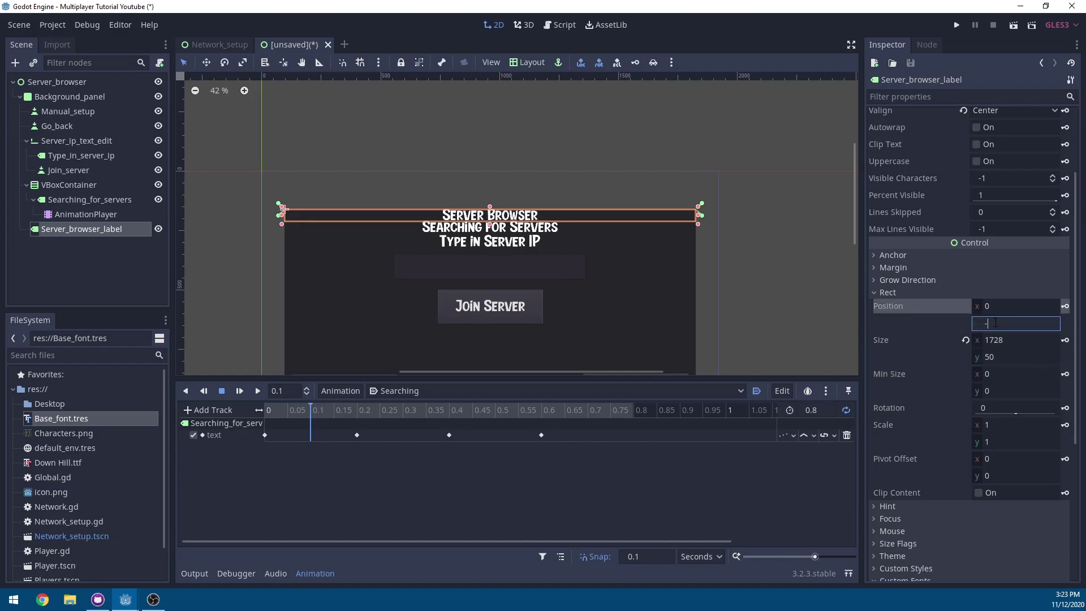
key(Tab)
key(Tab)
text(176)
key(Return)
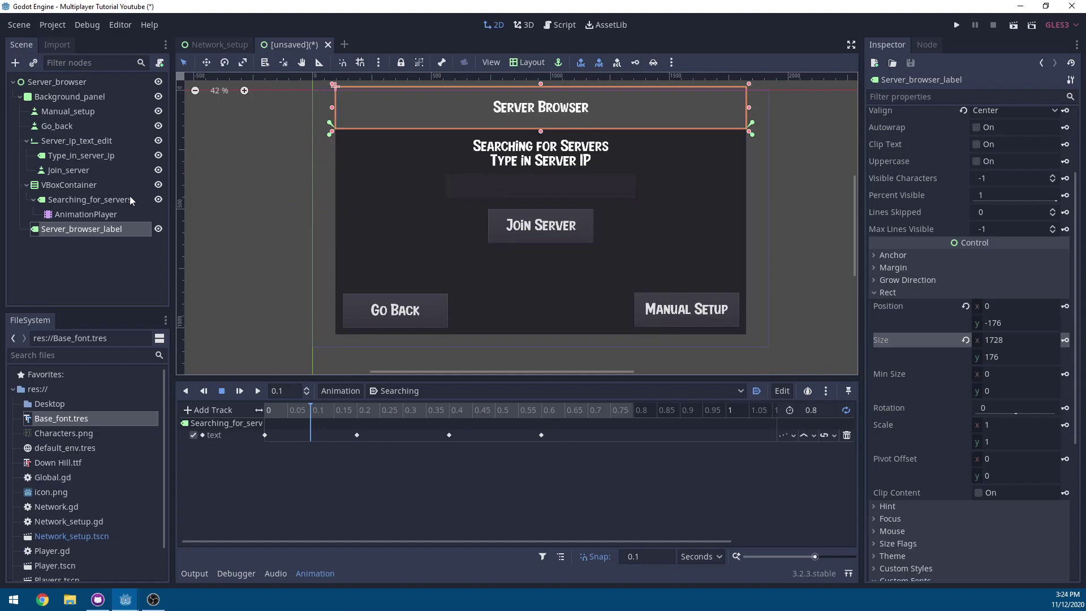
click(158, 142)
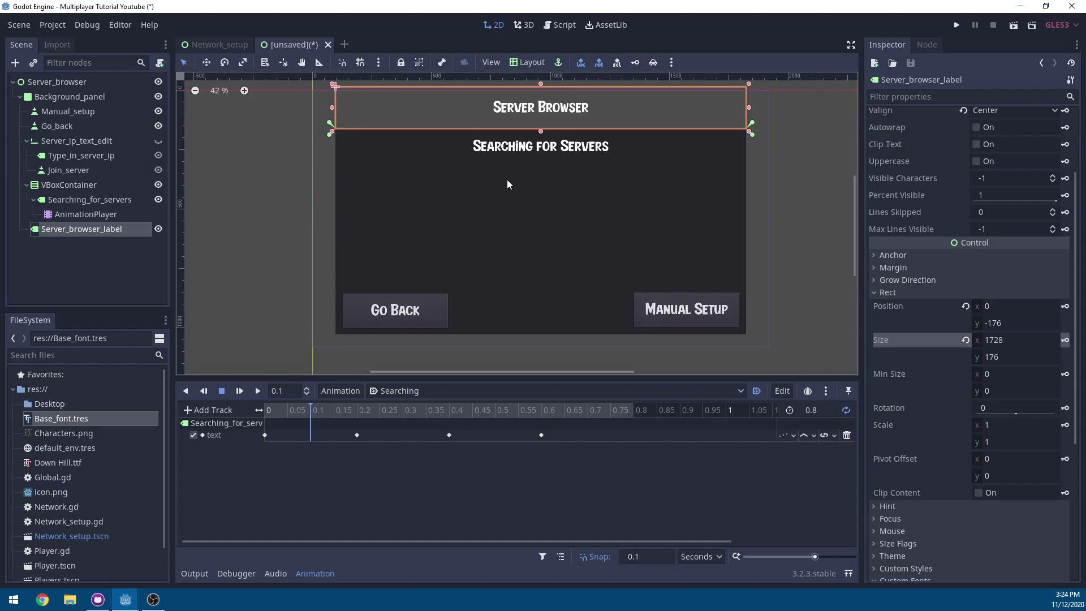
click(159, 141)
Step: Save the scene as Server_browser.tscn
key(ctrl+s)
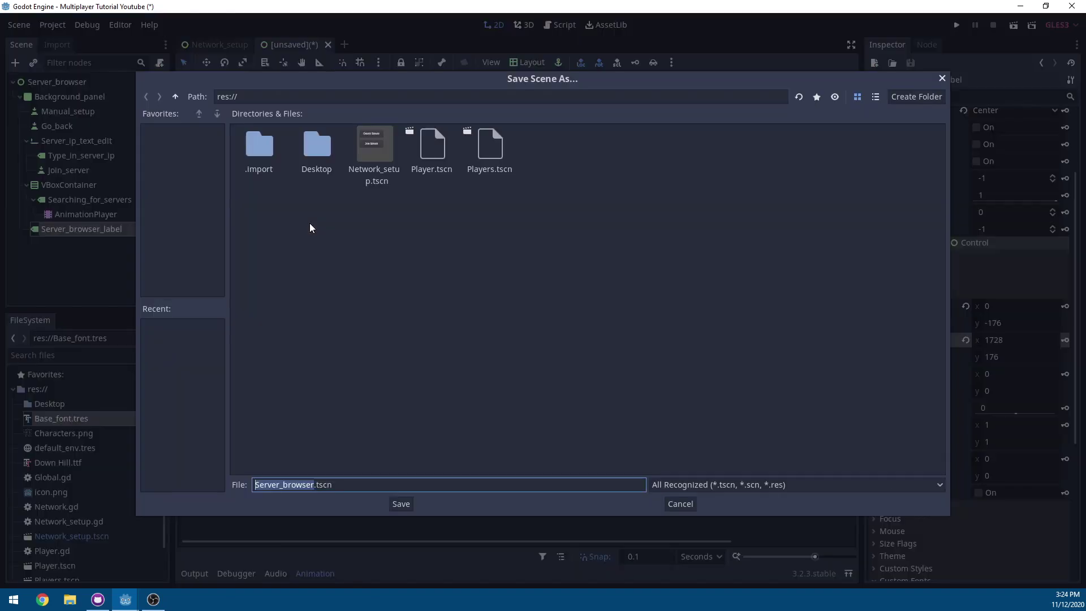
click(400, 504)
scroll(422, 273, up, 3)
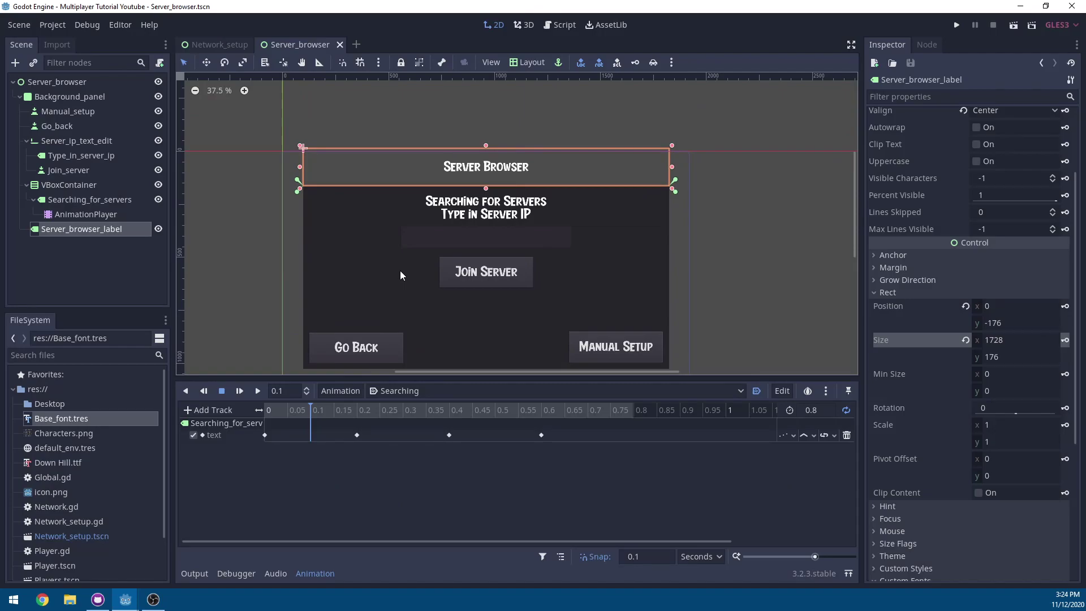
scroll(401, 272, up, 2)
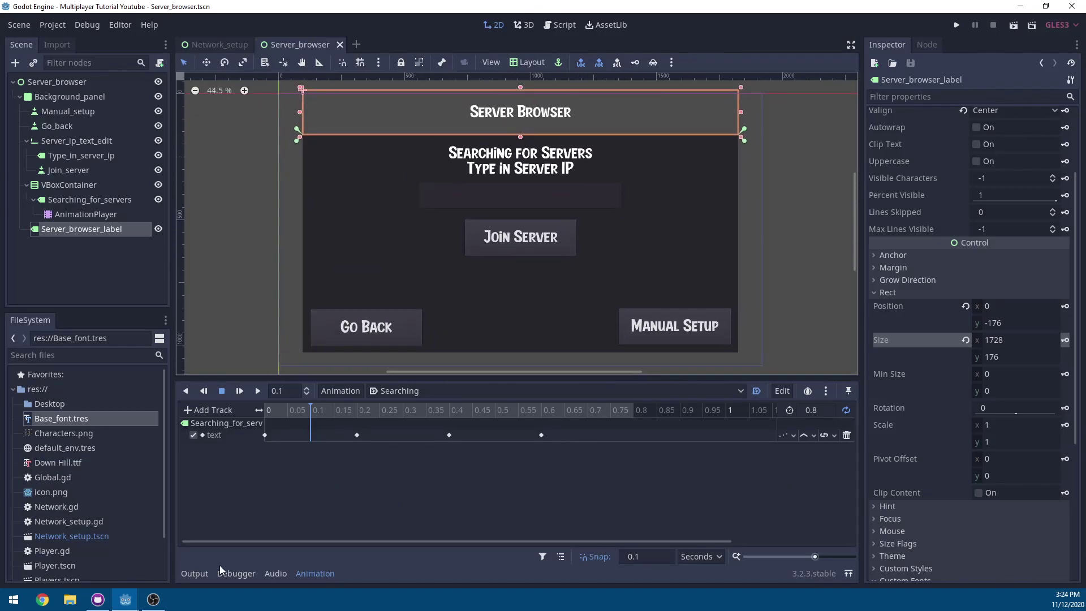